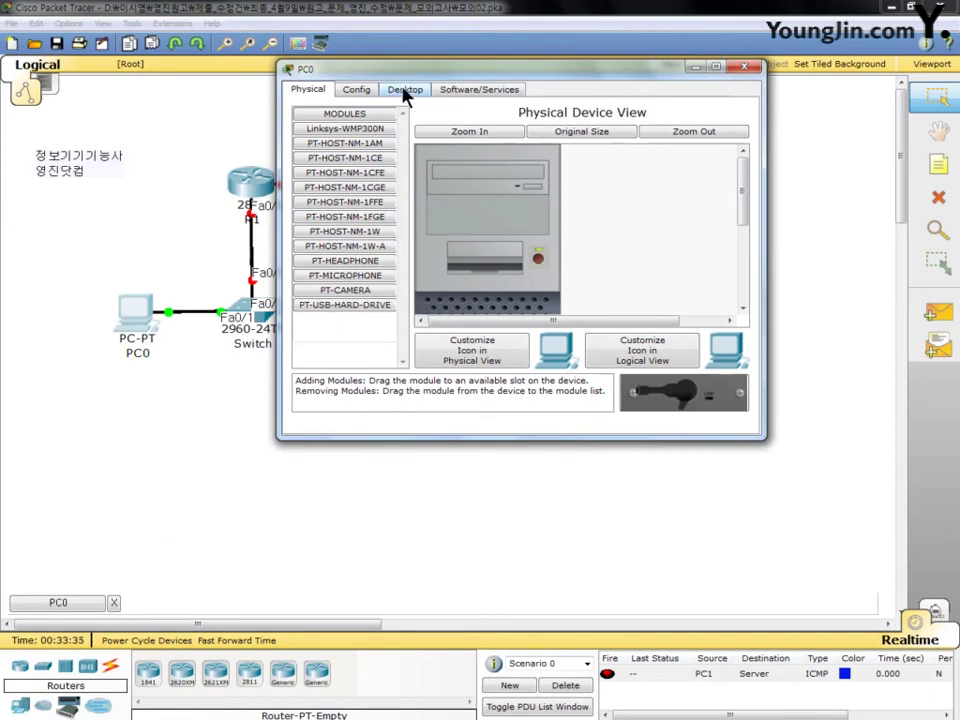
Step: Configure PC0 with IP 150.0.0.20, mask 255.255.128.0, gateway 150.0.127.254 and DNS 192.168.1.10
{"action": "left_click", "coordinate": [405, 92]}
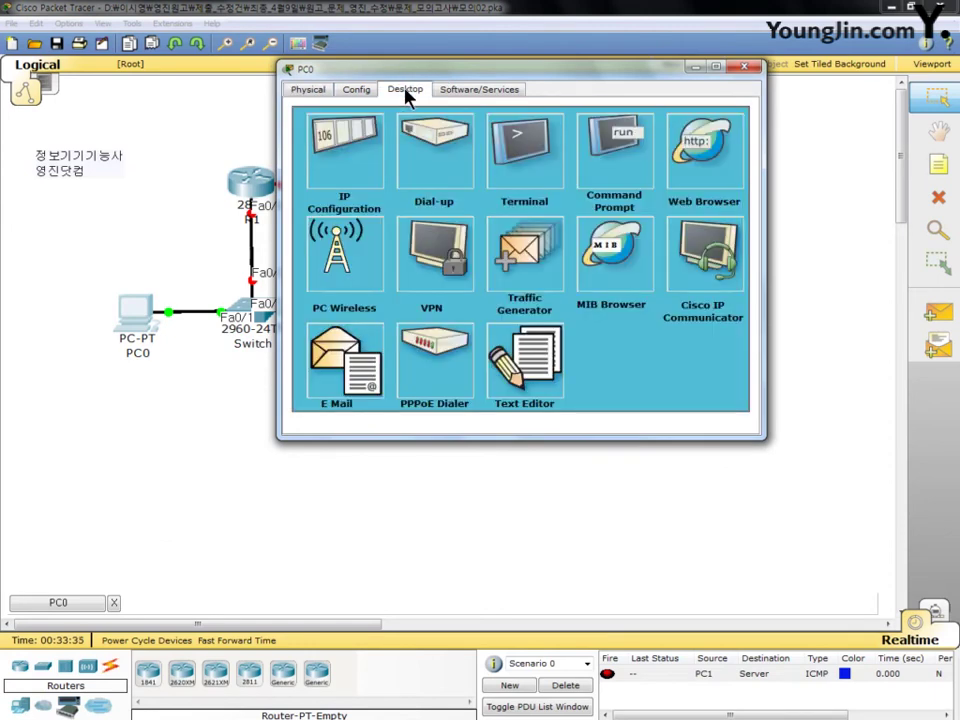
{"action": "left_click", "coordinate": [352, 168]}
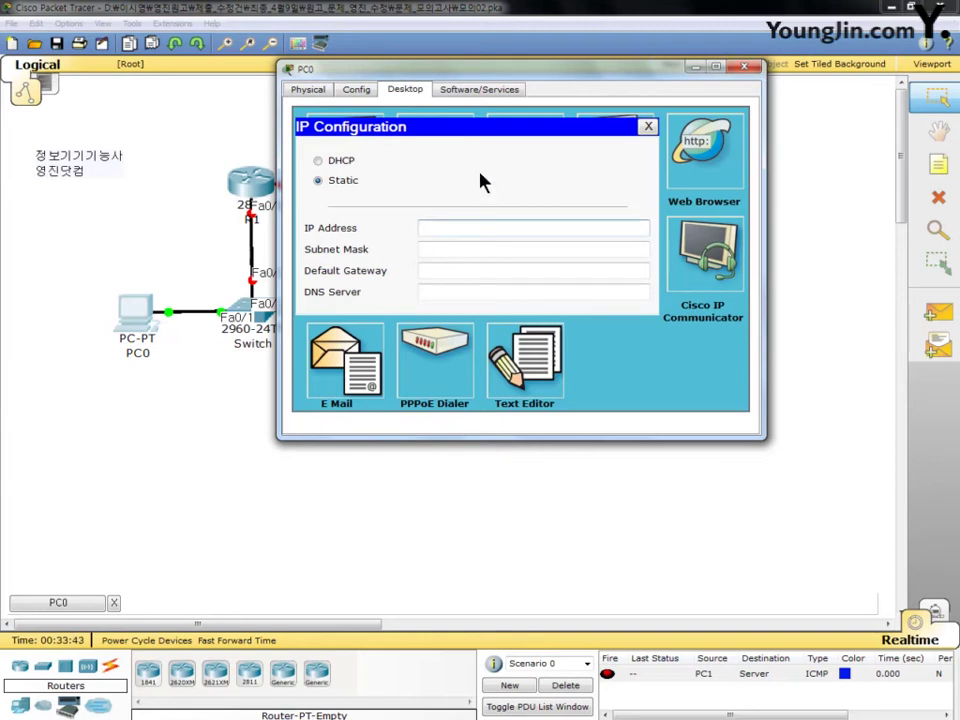
{"action": "type", "text": "150.0.0.20"}
{"action": "key", "text": "Tab"}
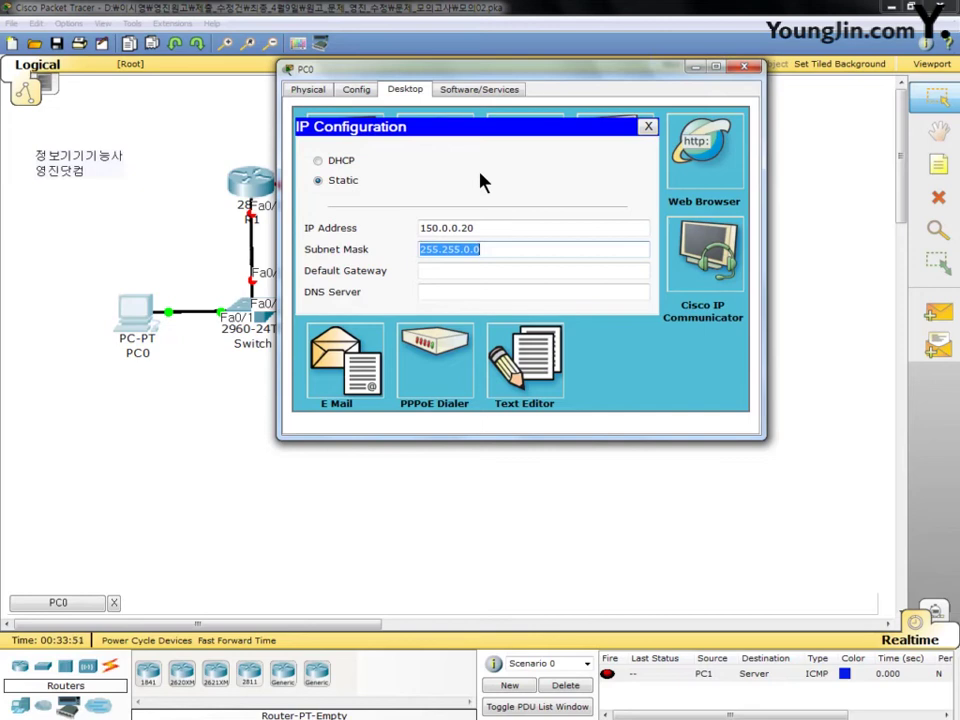
{"action": "type", "text": "1"}
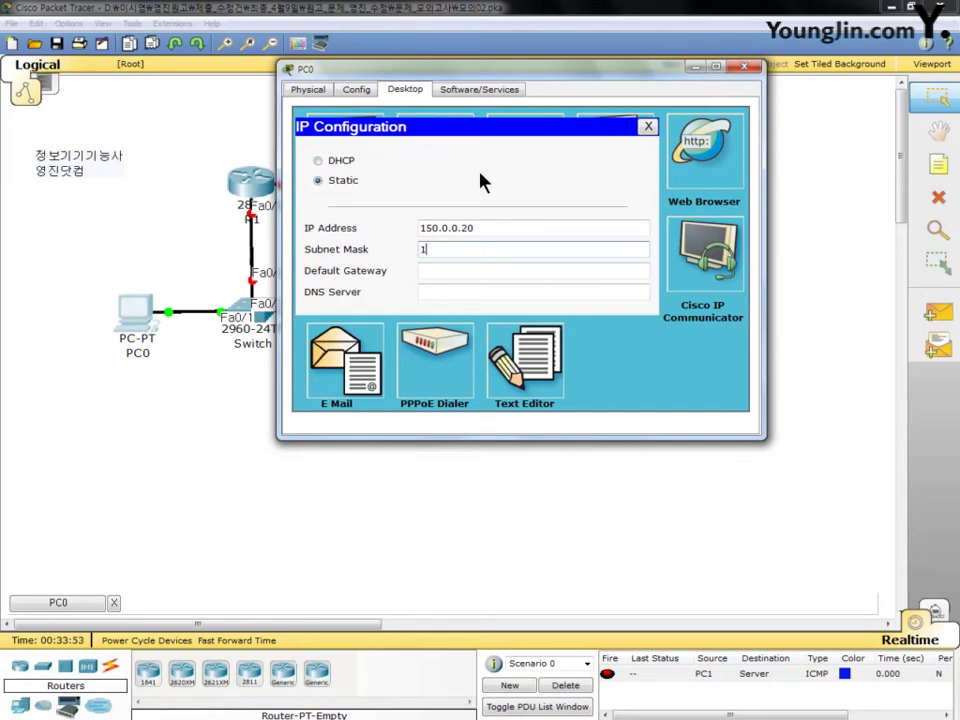
{"action": "key", "text": "BackSpace"}
{"action": "type", "text": "255.255.128.0"}
{"action": "key", "text": "Tab"}
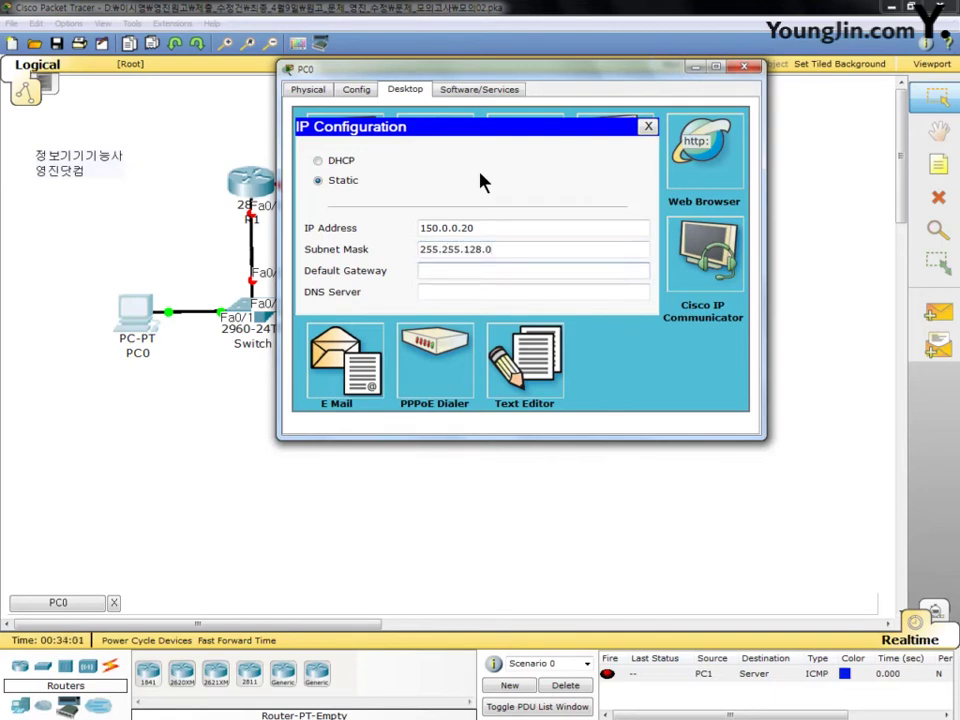
{"action": "type", "text": "150.0.127.254"}
{"action": "key", "text": "Tab"}
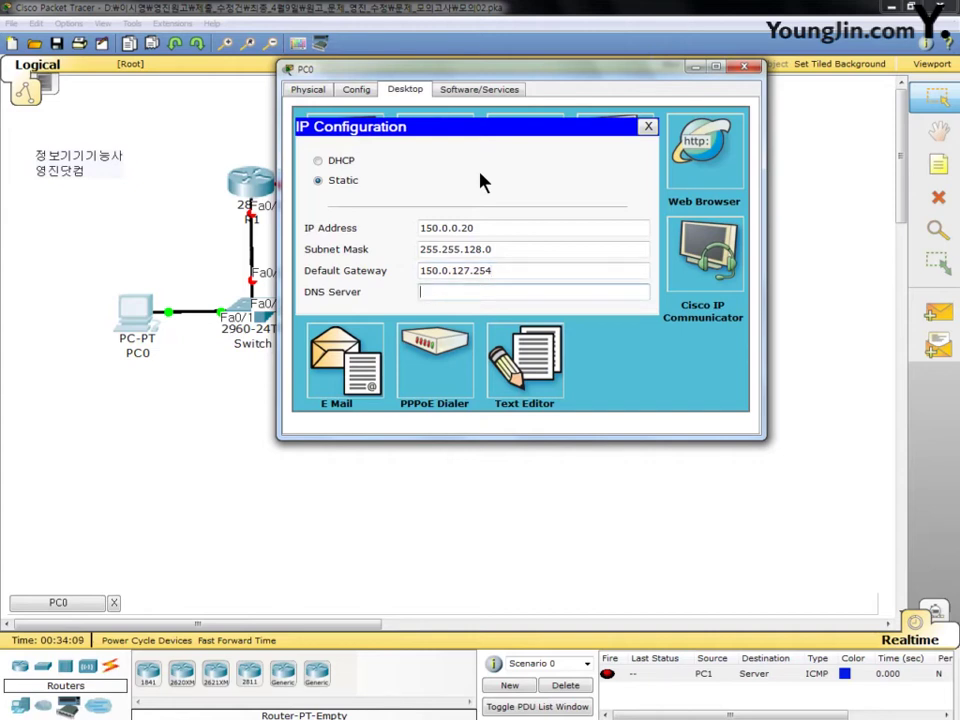
{"action": "type", "text": "192.168.1.10"}
{"action": "left_click", "coordinate": [745, 68]}
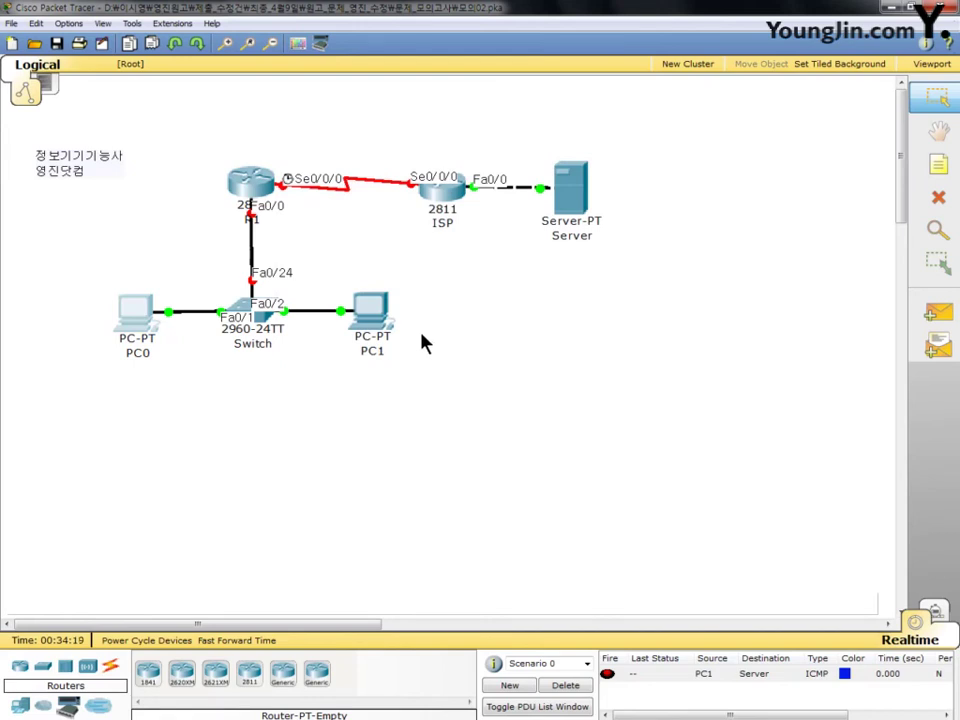
Step: Open PC1's IP Configuration and enter IP 150.128.0.20 with mask 255.255.128.0
{"action": "left_click", "coordinate": [372, 313]}
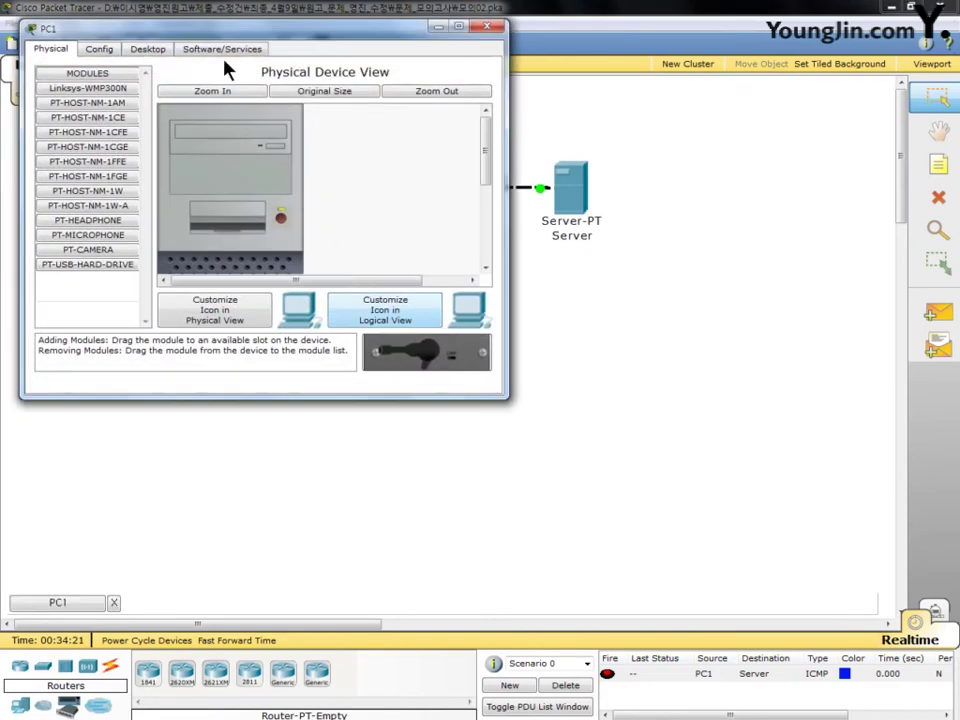
{"action": "left_click_drag", "start_coordinate": [225, 30], "coordinate": [487, 30]}
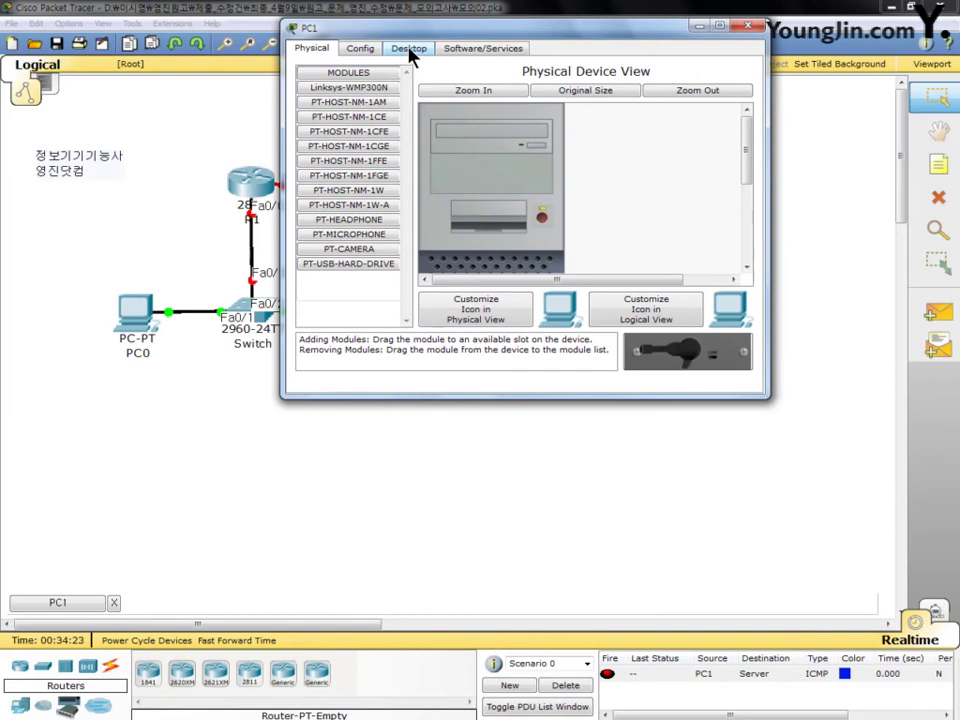
{"action": "left_click", "coordinate": [410, 52]}
{"action": "left_click", "coordinate": [349, 111]}
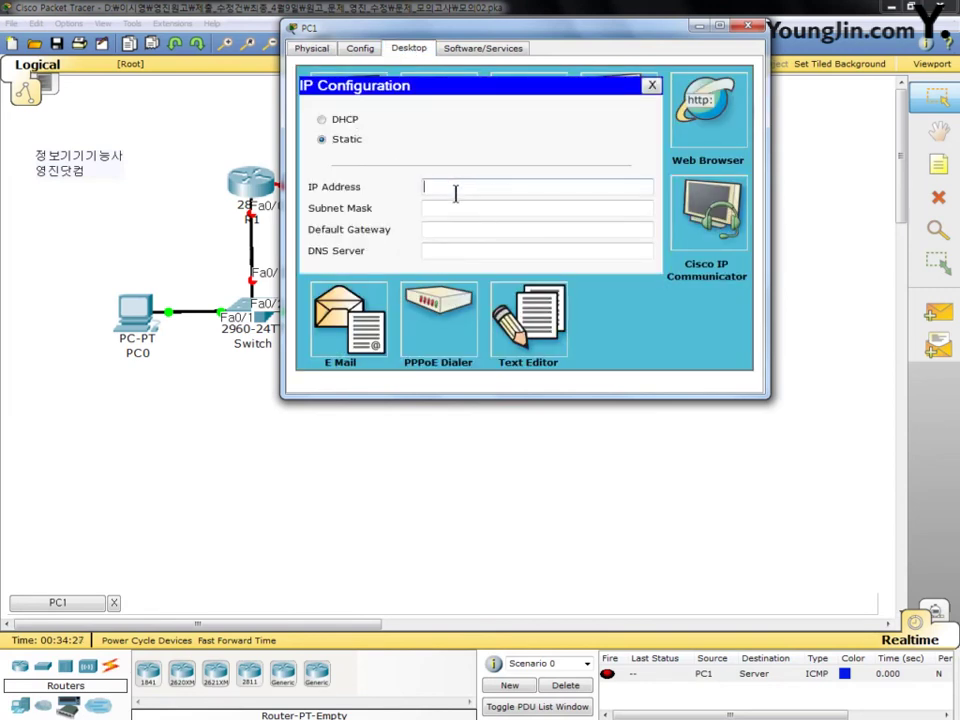
{"action": "type", "text": "150.138.0.20"}
{"action": "key", "text": "Tab"}
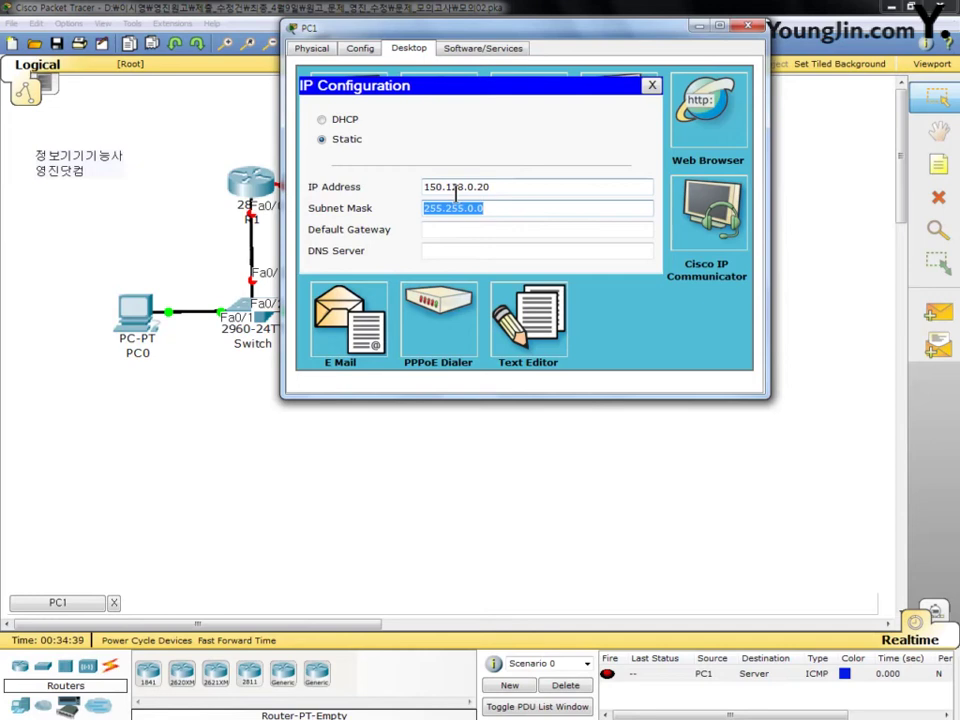
{"action": "type", "text": "5"}
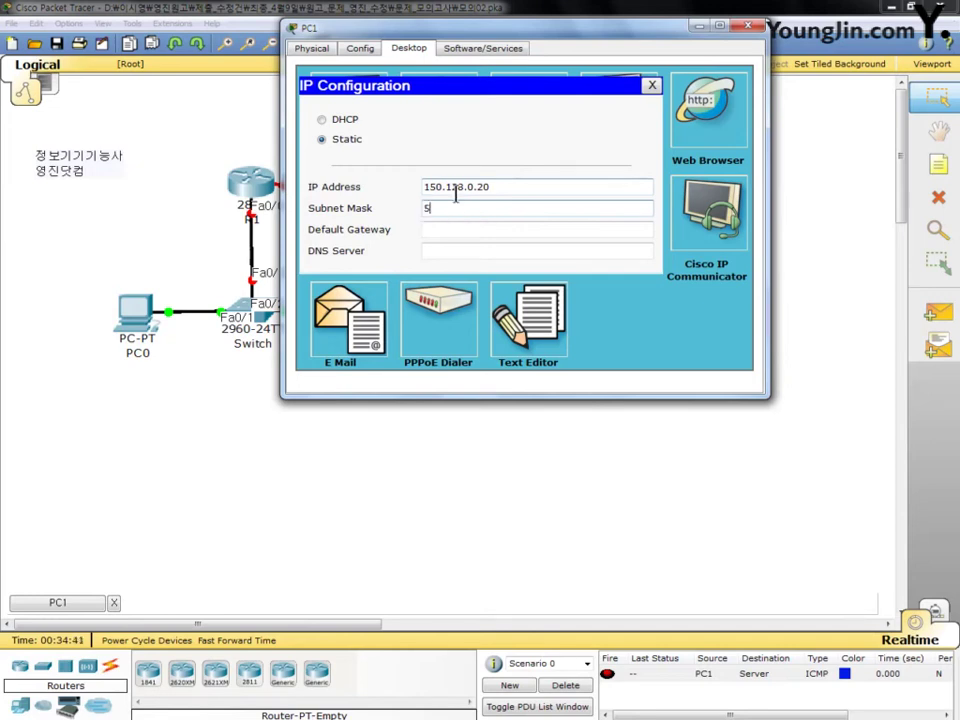
{"action": "key", "text": "BackSpace"}
{"action": "type", "text": "255.255.128.0"}
Step: Set PC1's gateway to 150.128.127.254 and DNS to 192.168.1.10, then close its window
{"action": "key", "text": "Tab"}
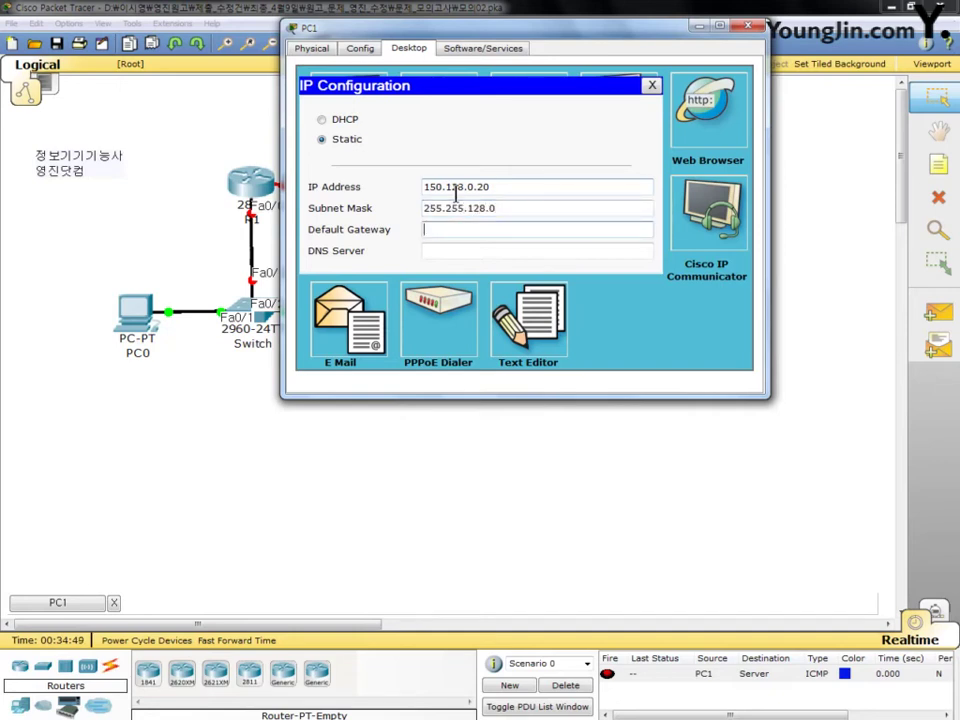
{"action": "type", "text": "150.128.127.254"}
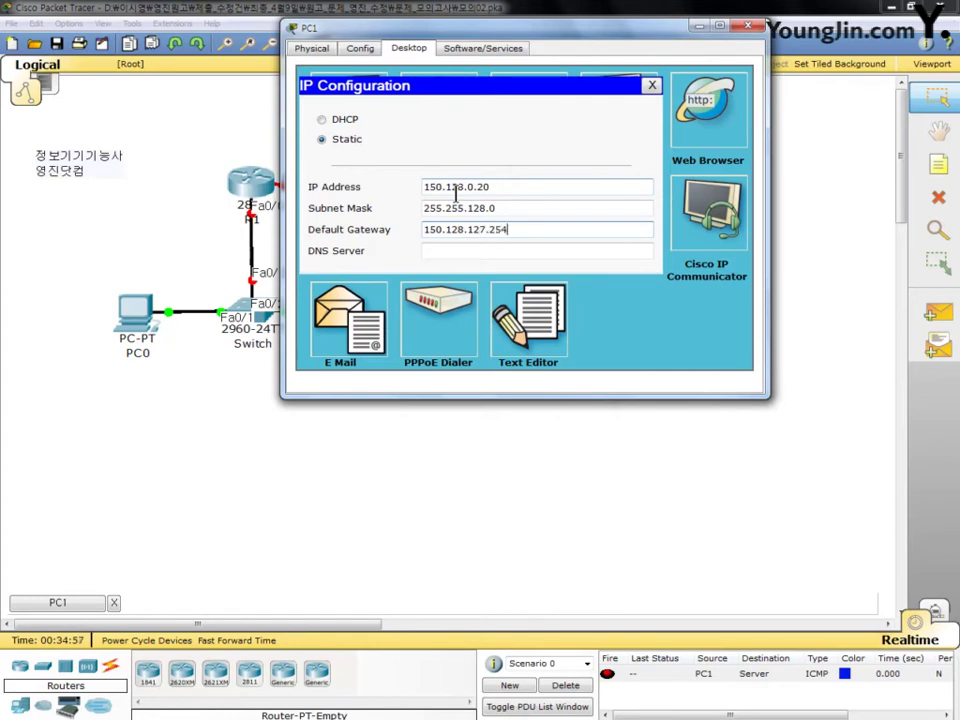
{"action": "key", "text": "Tab"}
{"action": "type", "text": "19"}
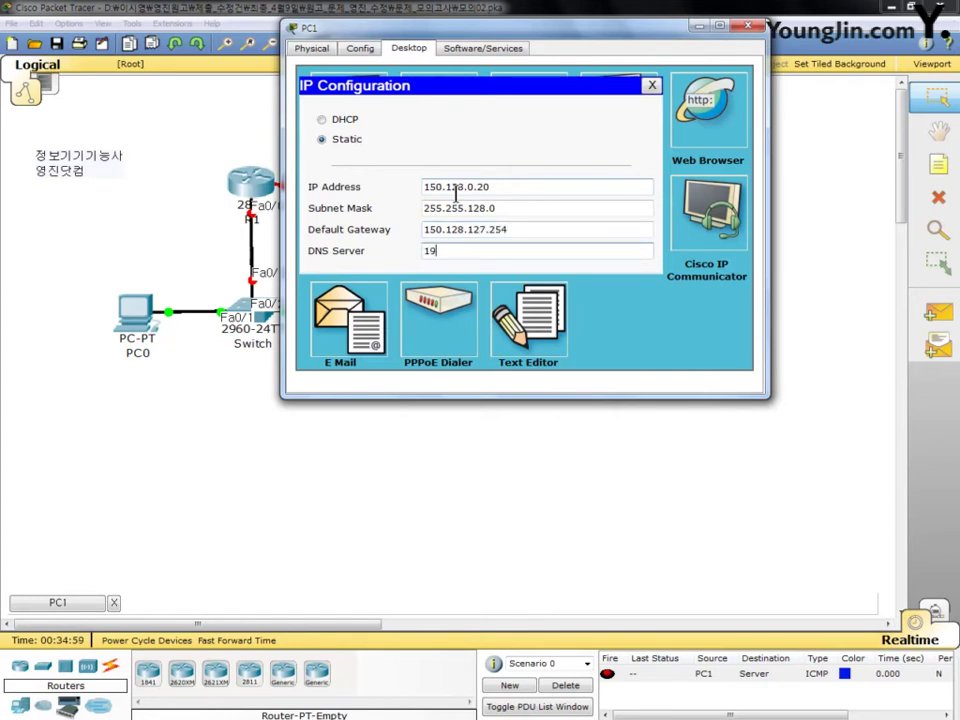
{"action": "type", "text": "2.168.1.10"}
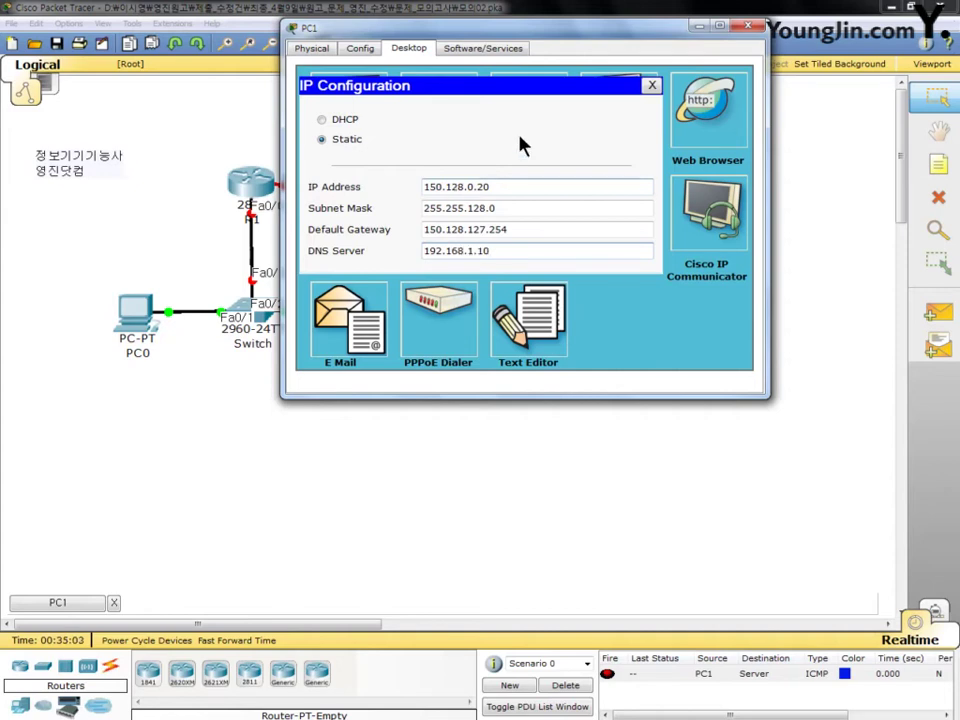
{"action": "left_click", "coordinate": [748, 27]}
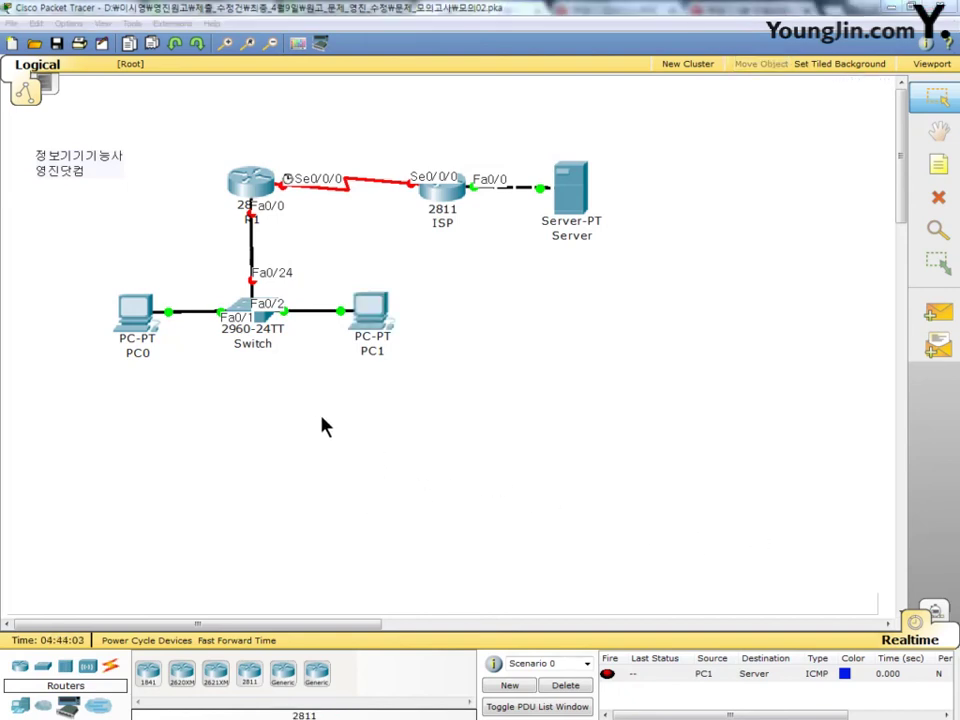
Step: Open the Switch's CLI and enter global configuration mode with en and conf t
{"action": "left_click", "coordinate": [246, 316]}
{"action": "left_click_drag", "start_coordinate": [304, 126], "coordinate": [455, 30]}
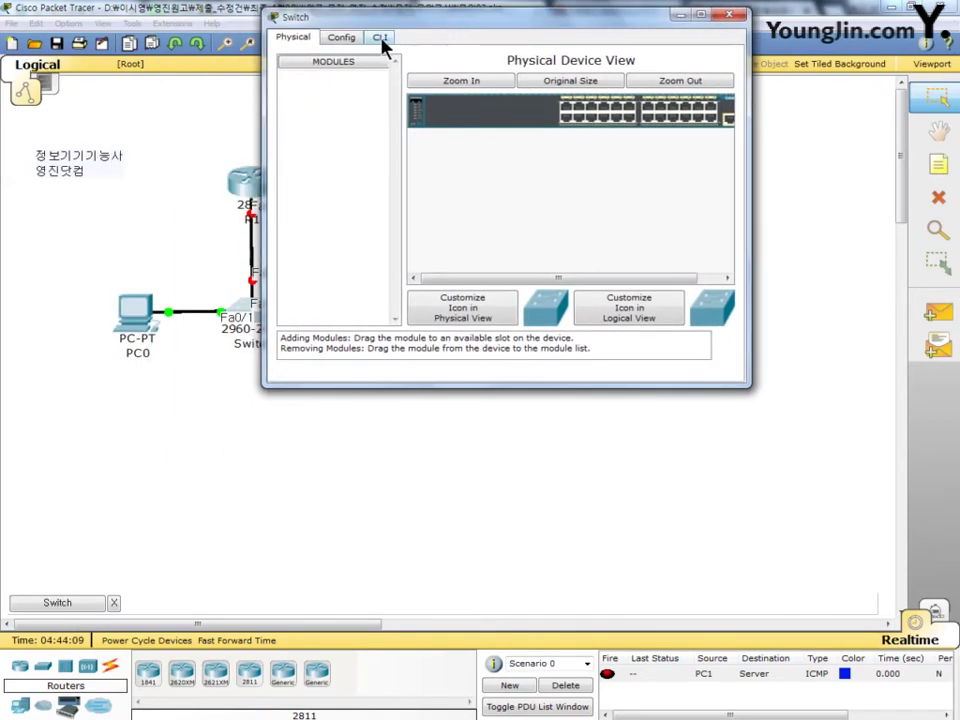
{"action": "left_click", "coordinate": [380, 37]}
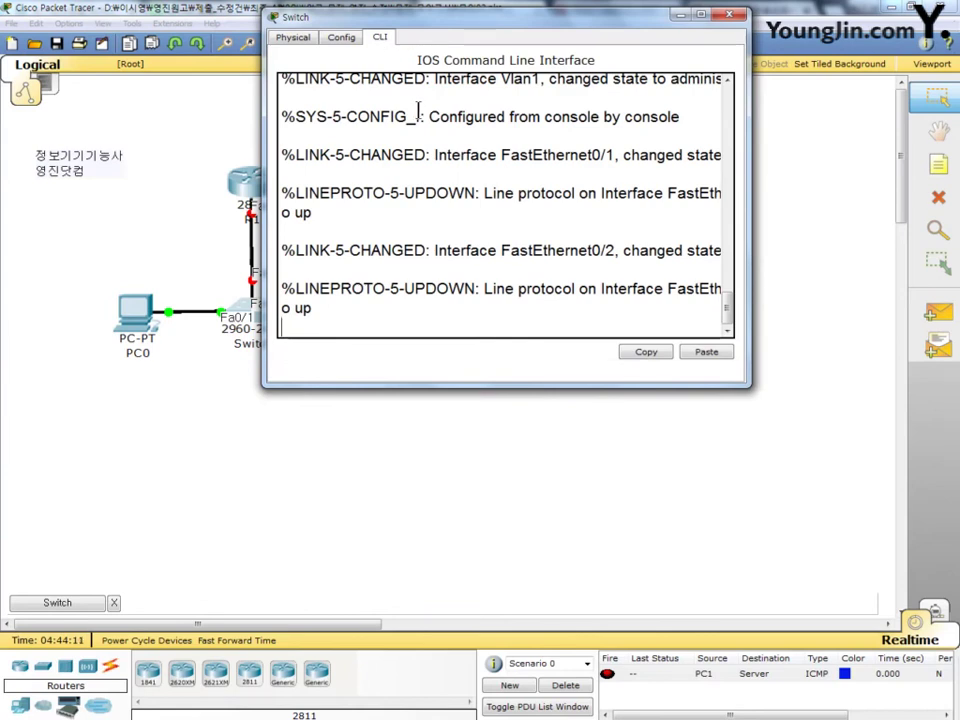
{"action": "key", "text": "Return"}
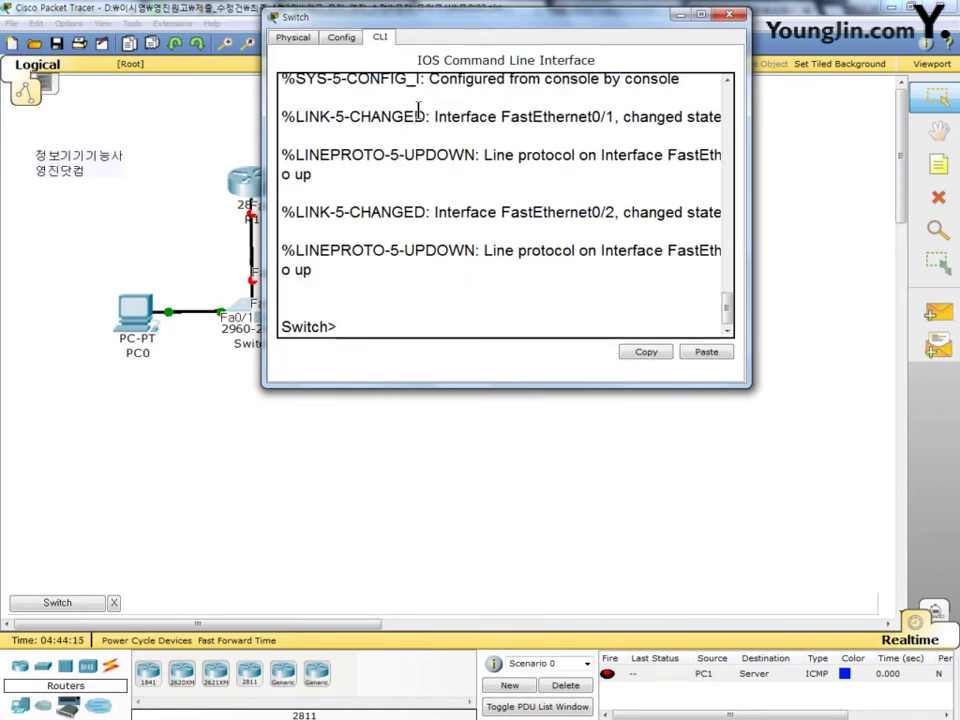
{"action": "type", "text": "en"}
{"action": "key", "text": "Return"}
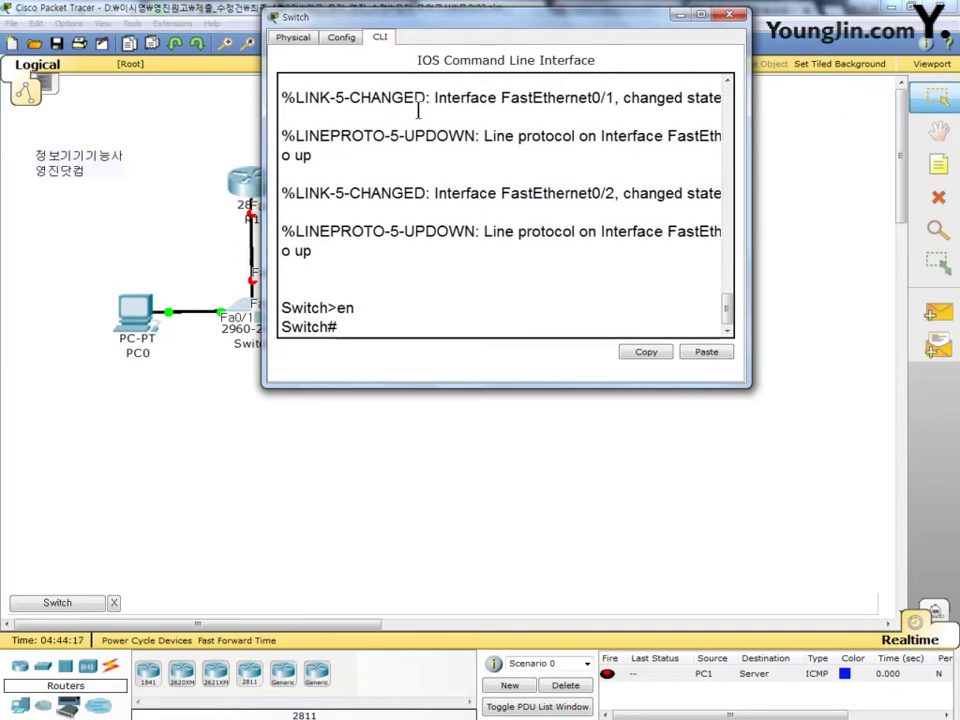
{"action": "type", "text": "conf  t"}
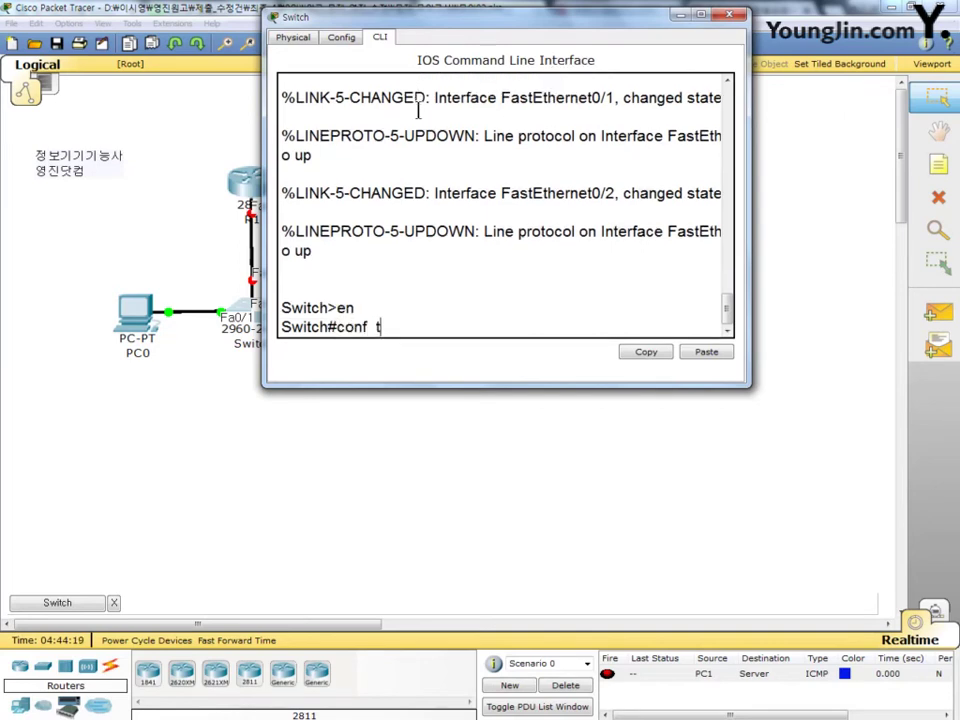
{"action": "key", "text": "Return"}
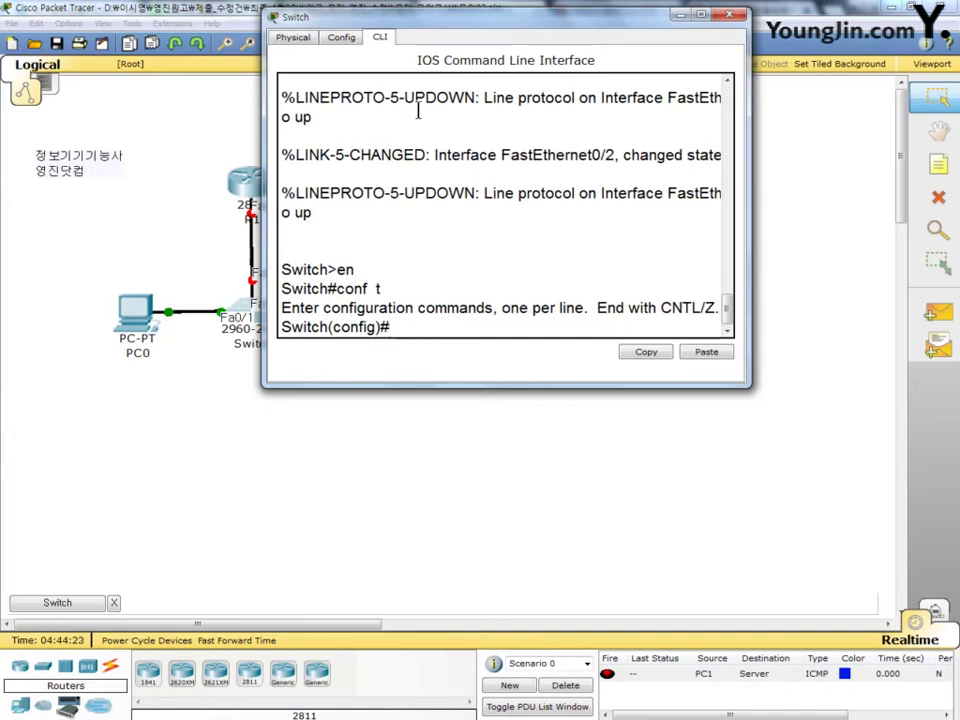
Step: Create VLAN 20 named Sales and VLAN 60 named Manage
{"action": "type", "text": "vl 20"}
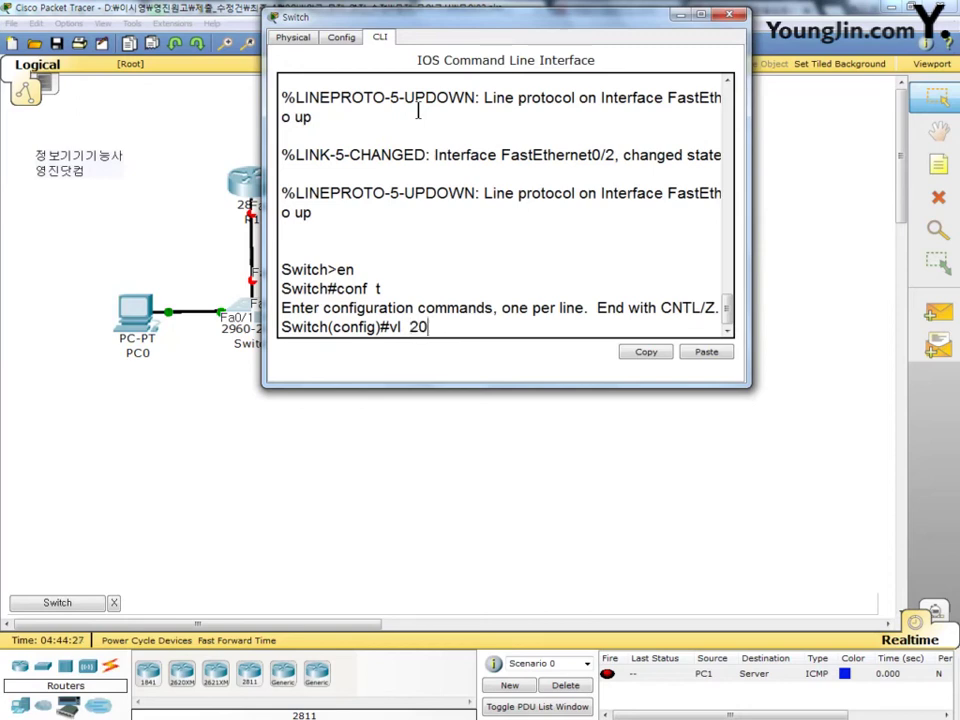
{"action": "key", "text": "Return"}
{"action": "type", "text": "na "}
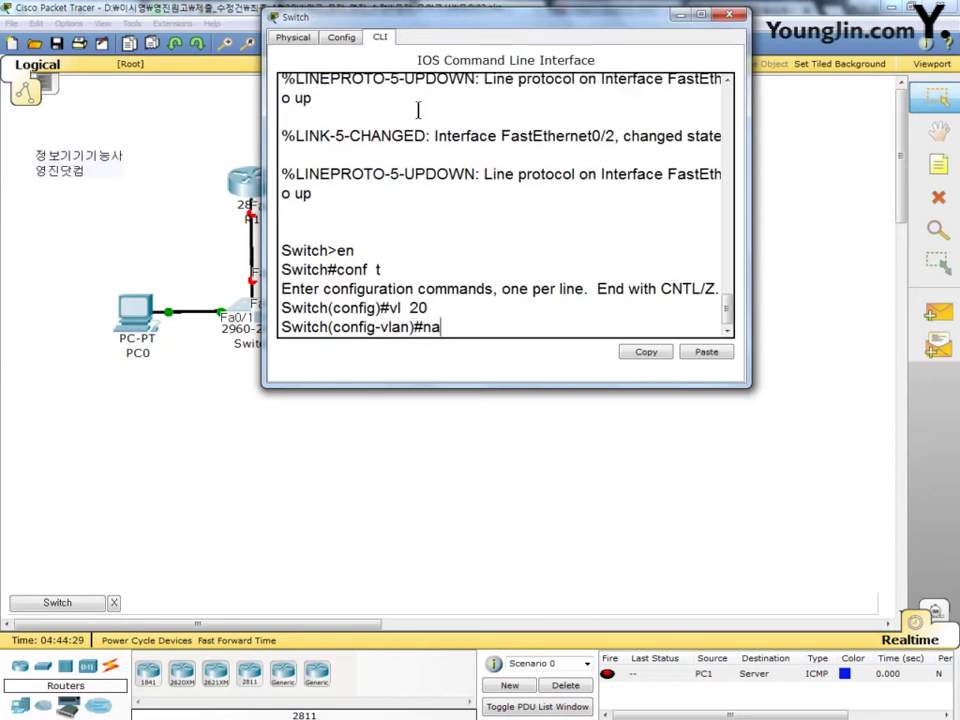
{"action": "type", "text": "S"}
{"action": "type", "text": "ales"}
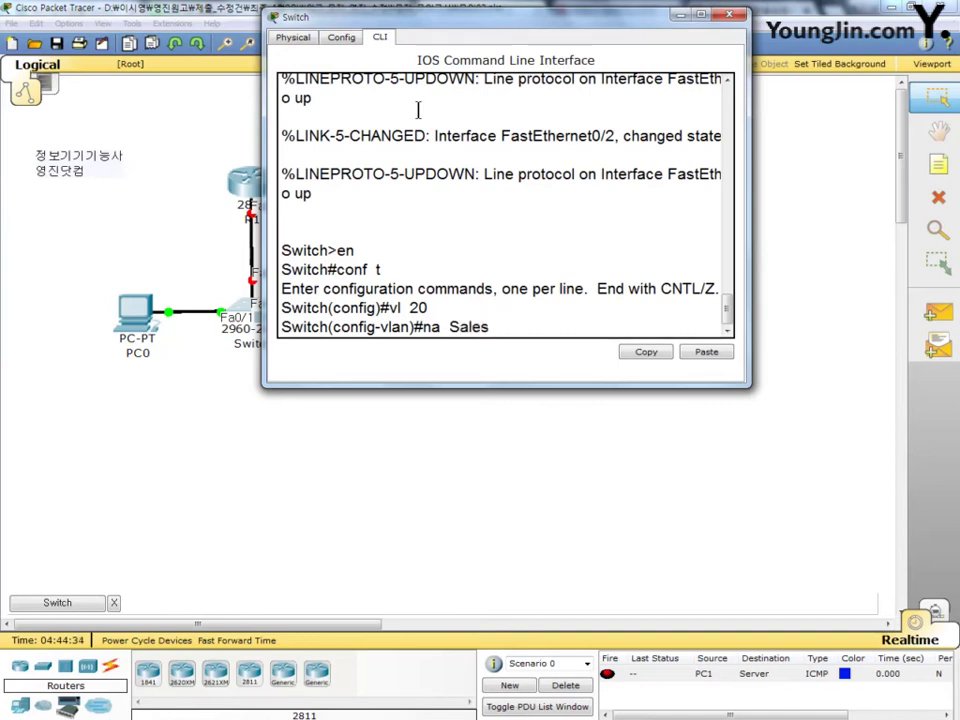
{"action": "key", "text": "Return"}
{"action": "type", "text": "vl 60"}
{"action": "key", "text": "Return"}
{"action": "type", "text": "na "}
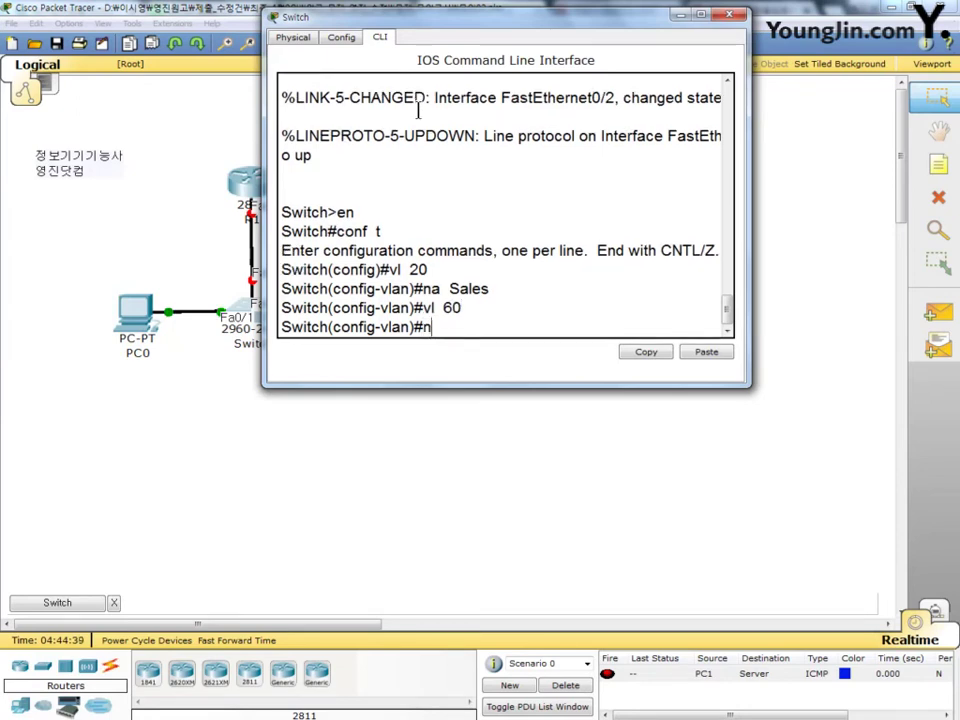
{"action": "type", "text": "M"}
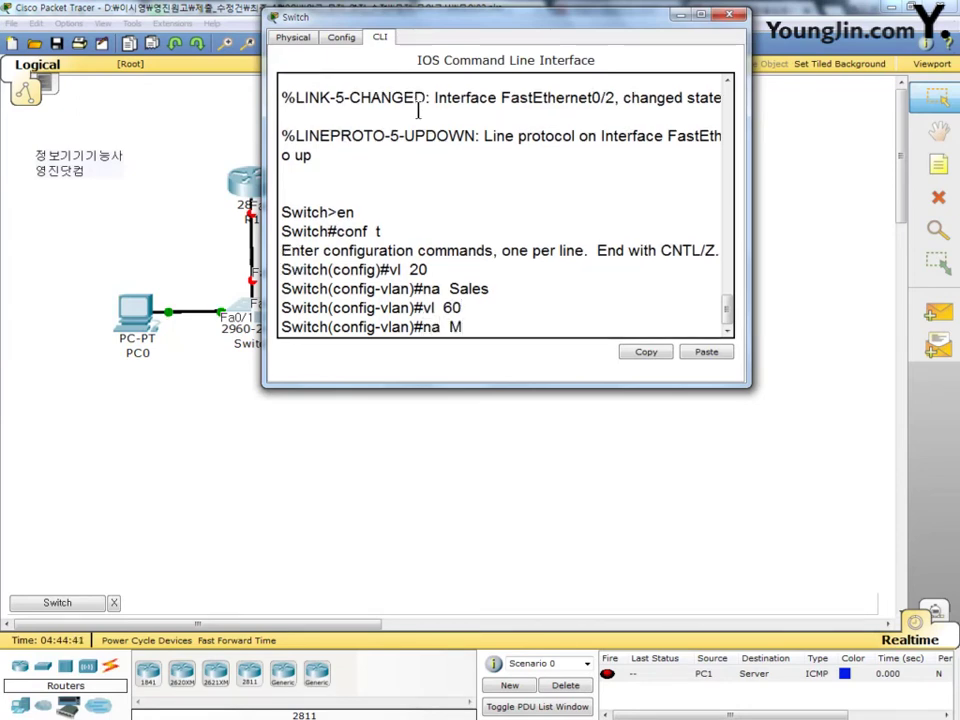
{"action": "type", "text": "anage"}
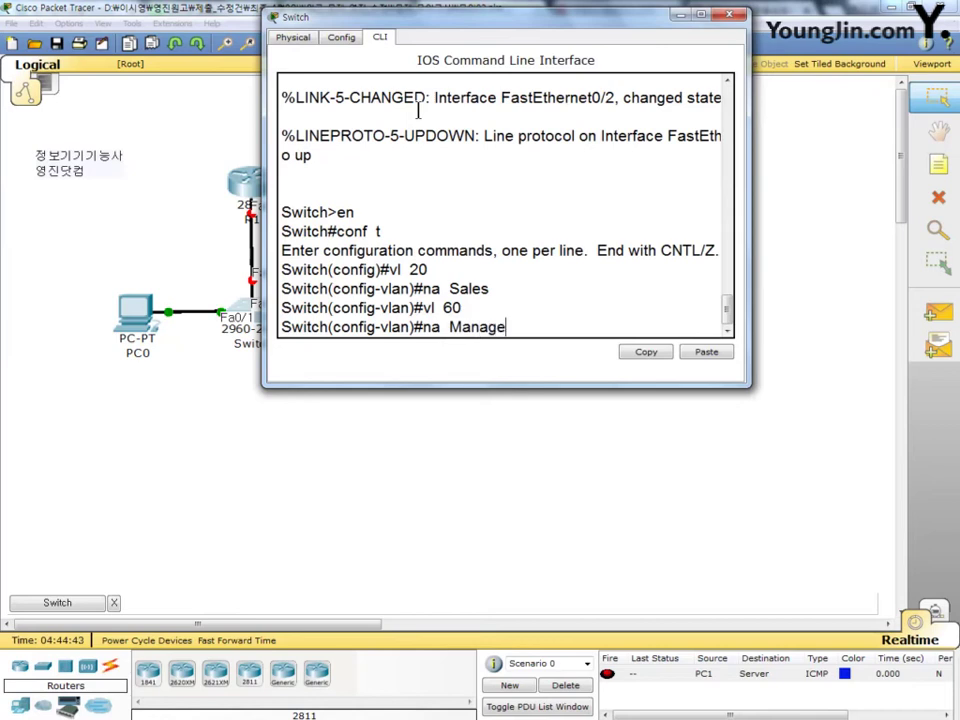
{"action": "key", "text": "Return"}
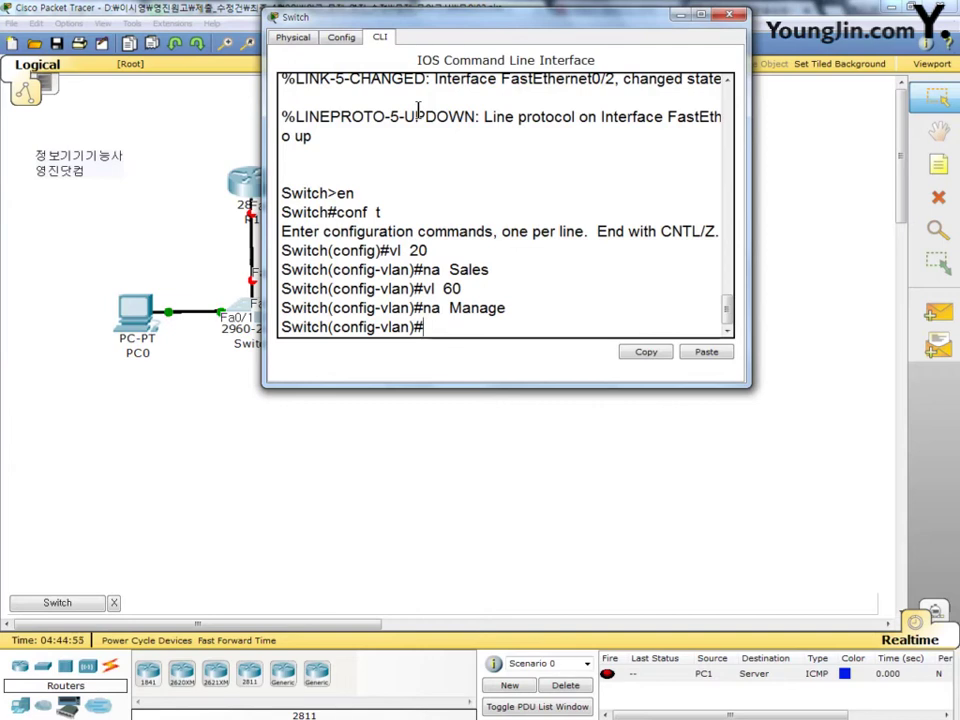
Step: Make switch port f0/1 an access port in VLAN 20
{"action": "type", "text": "int f0/1"}
{"action": "key", "text": "Return"}
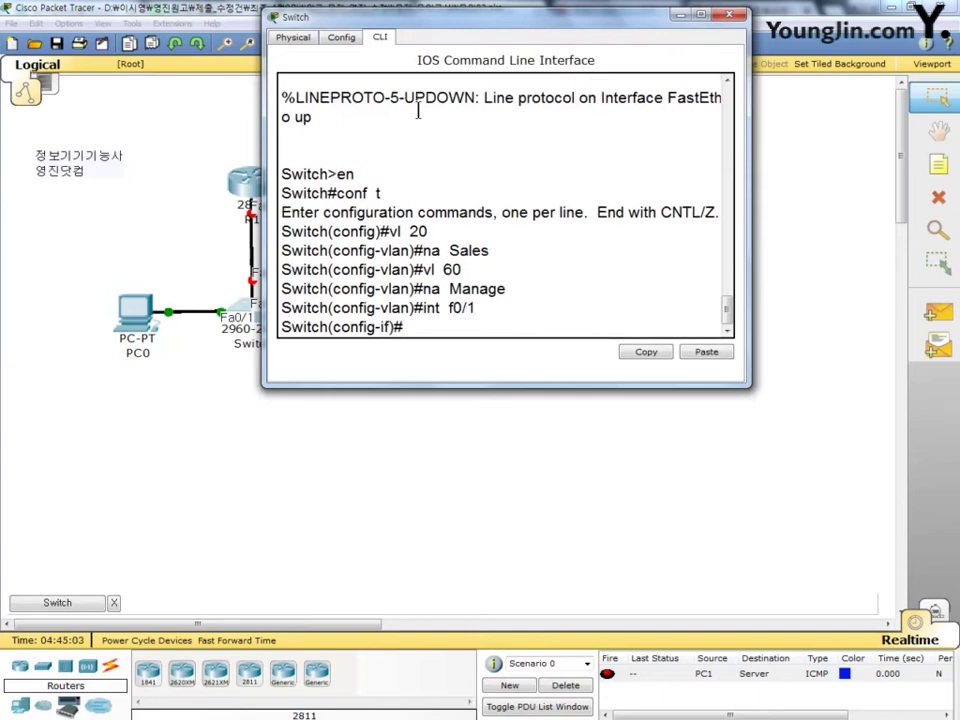
{"action": "type", "text": "sw mo acc"}
{"action": "key", "text": "Return"}
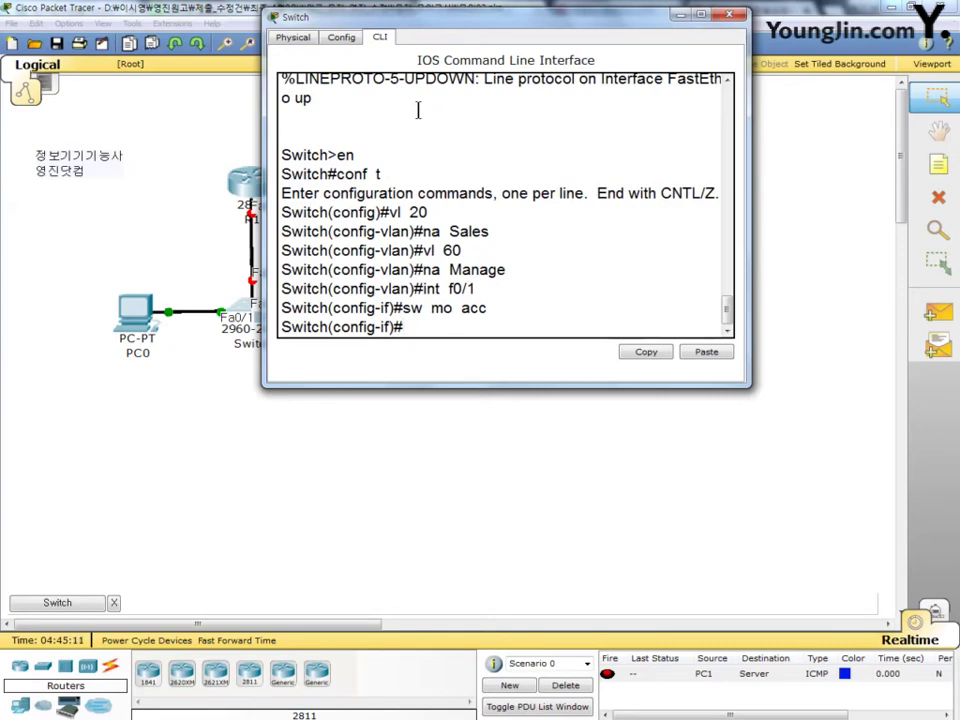
{"action": "type", "text": "sw ac"}
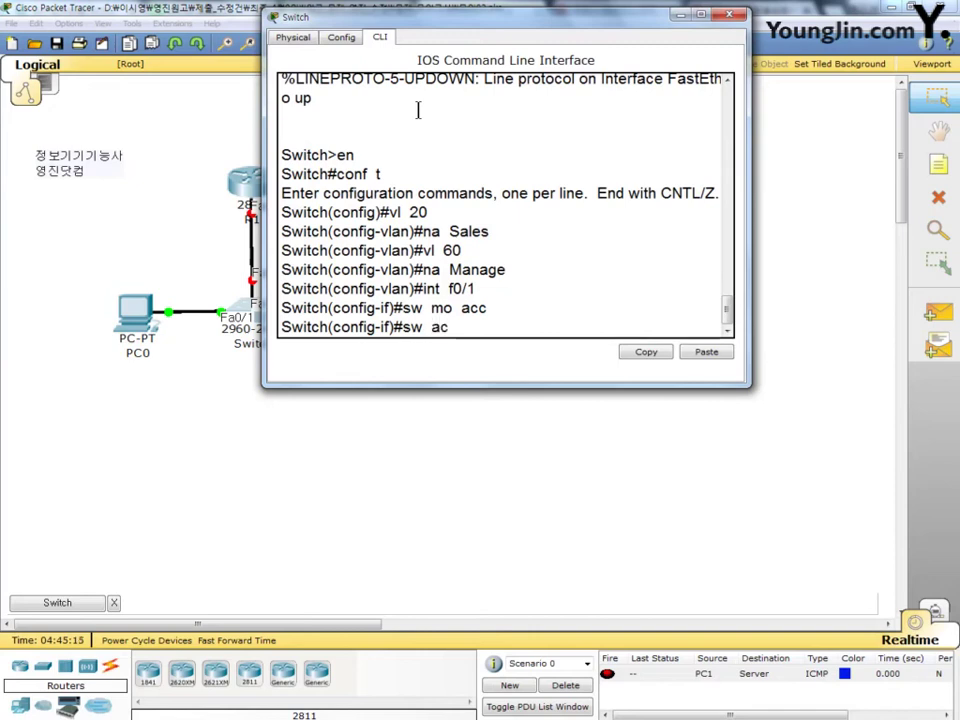
{"action": "type", "text": "c vl 20"}
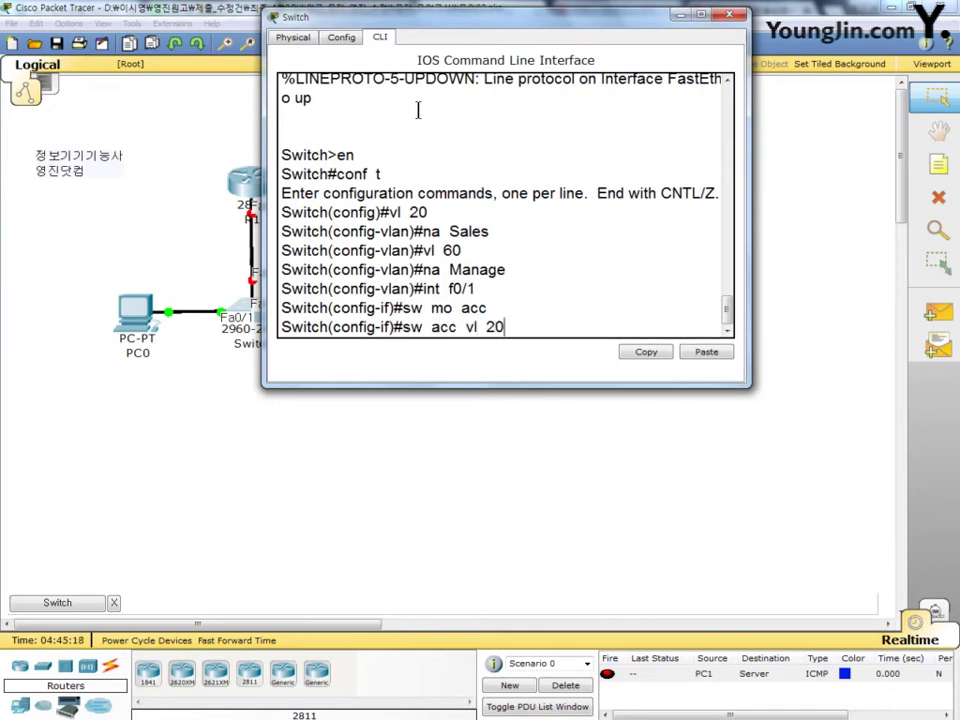
{"action": "key", "text": "Return"}
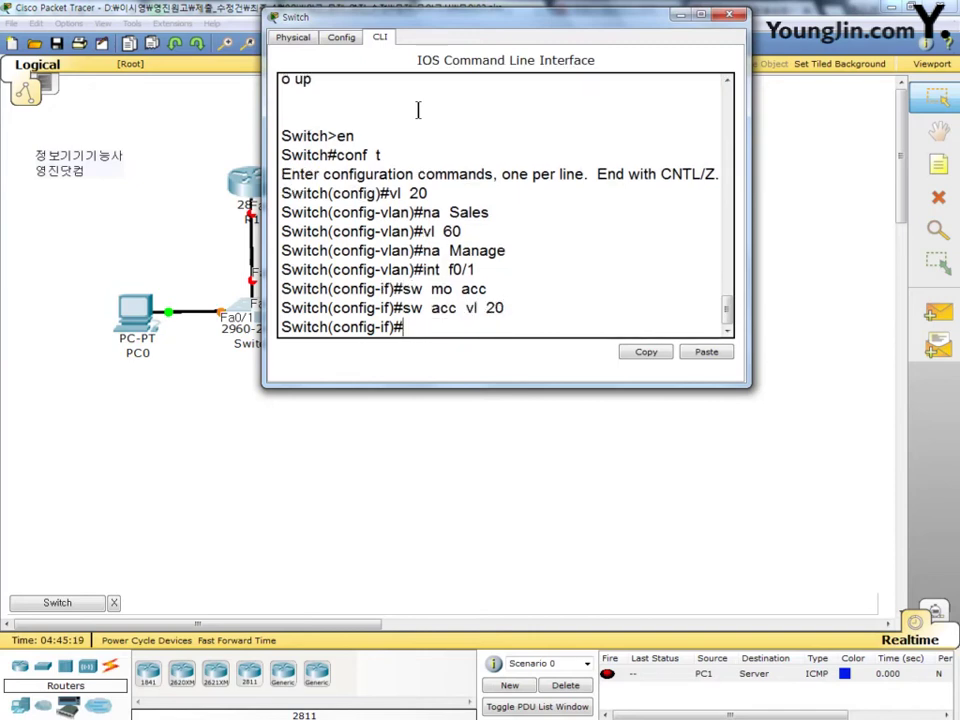
Step: Make switch port f0/2 an access port in VLAN 60
{"action": "type", "text": "int f0/2"}
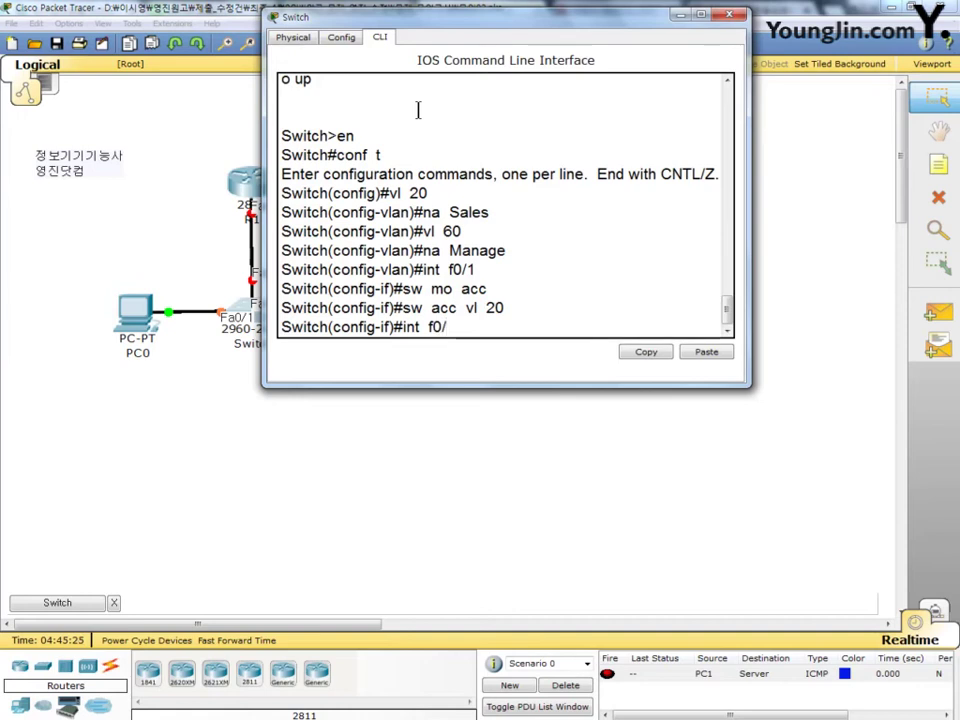
{"action": "key", "text": "Return"}
{"action": "type", "text": "sw "}
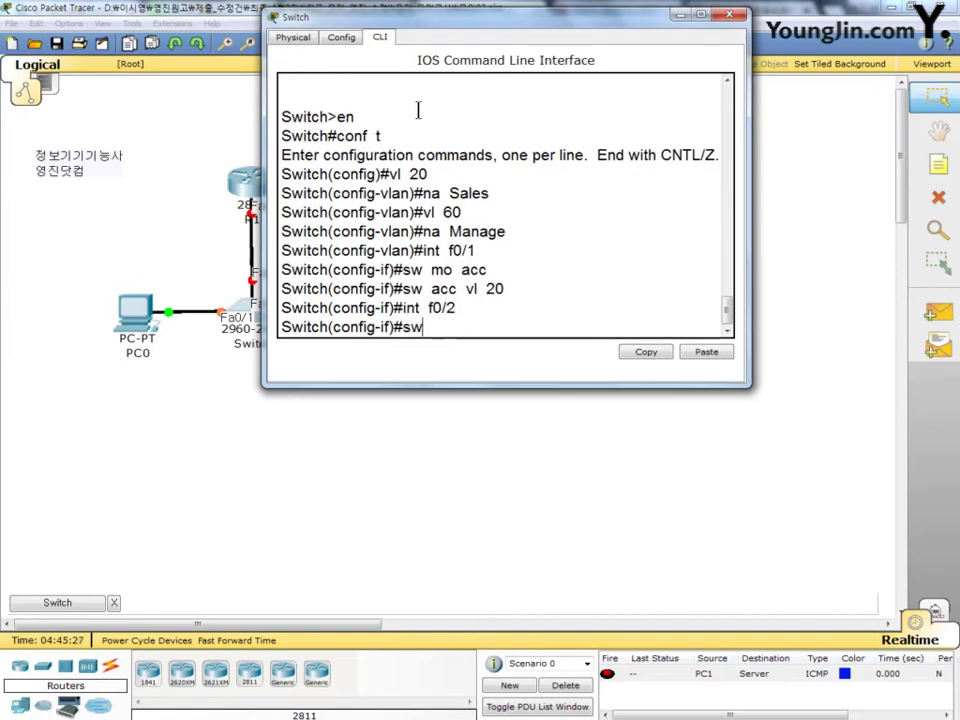
{"action": "type", "text": "mo acc"}
{"action": "key", "text": "Return"}
{"action": "type", "text": "s"}
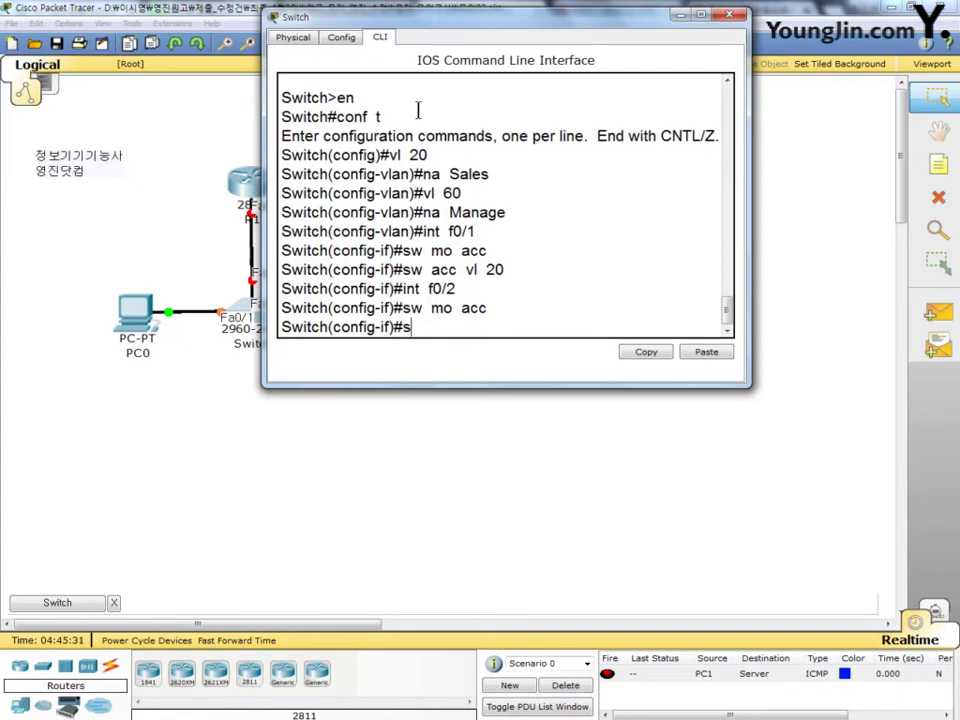
{"action": "type", "text": "w acc vl 5"}
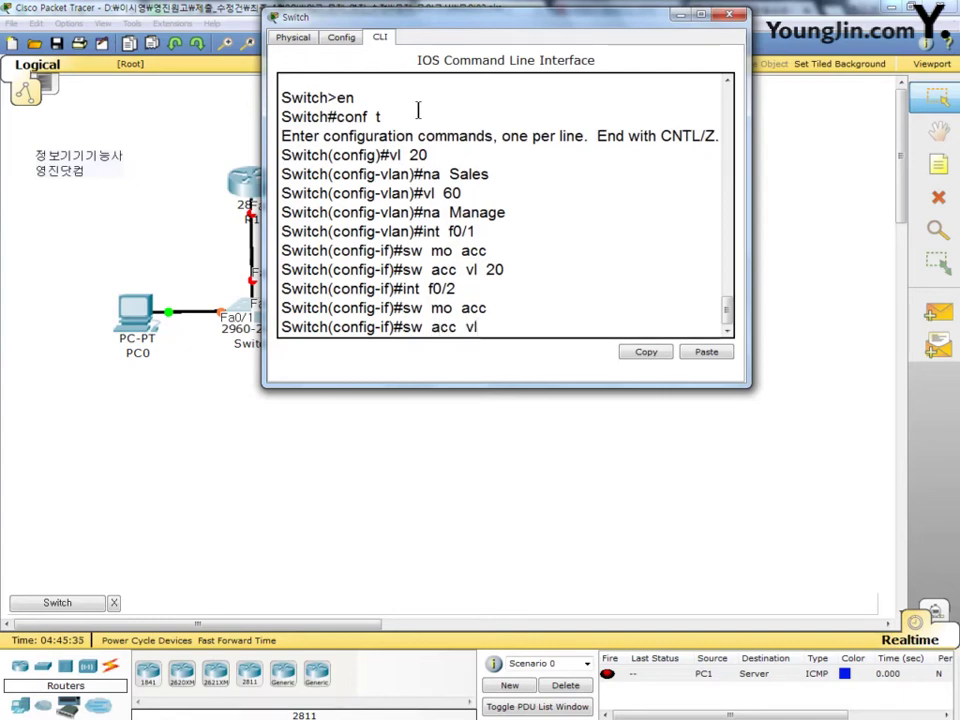
{"action": "key", "text": "BackSpace"}
{"action": "type", "text": "60"}
{"action": "key", "text": "Return"}
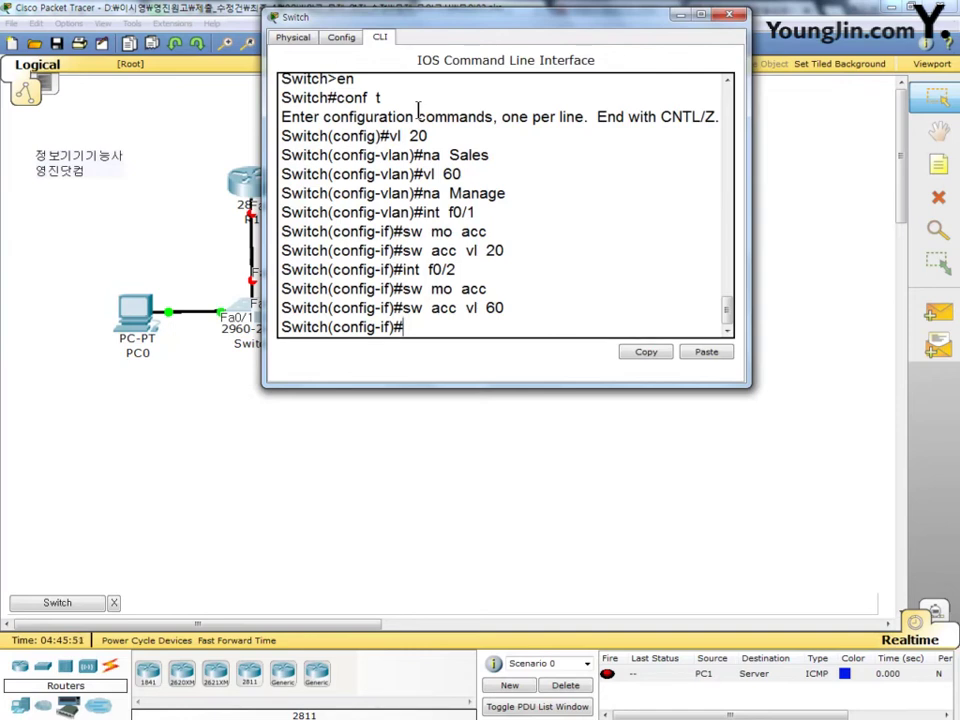
Step: Give interface Vlan20 150.0.0.2 255.255.128.0, enable it, and set default gateway 150.0.127.254
{"action": "type", "text": "int vl 20"}
{"action": "key", "text": "Return"}
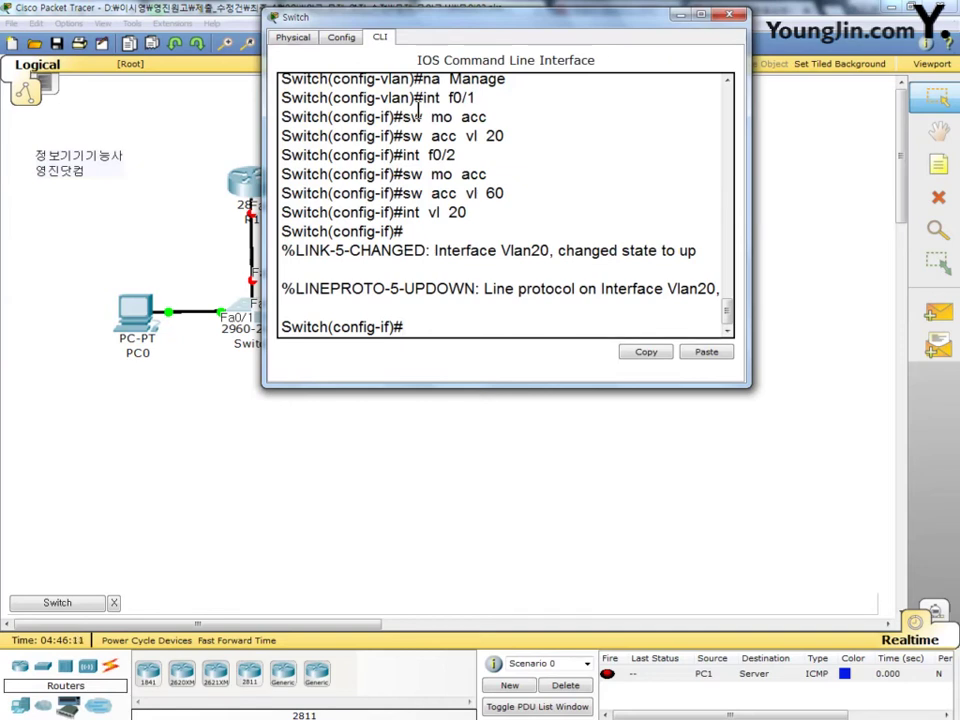
{"action": "type", "text": "ip"}
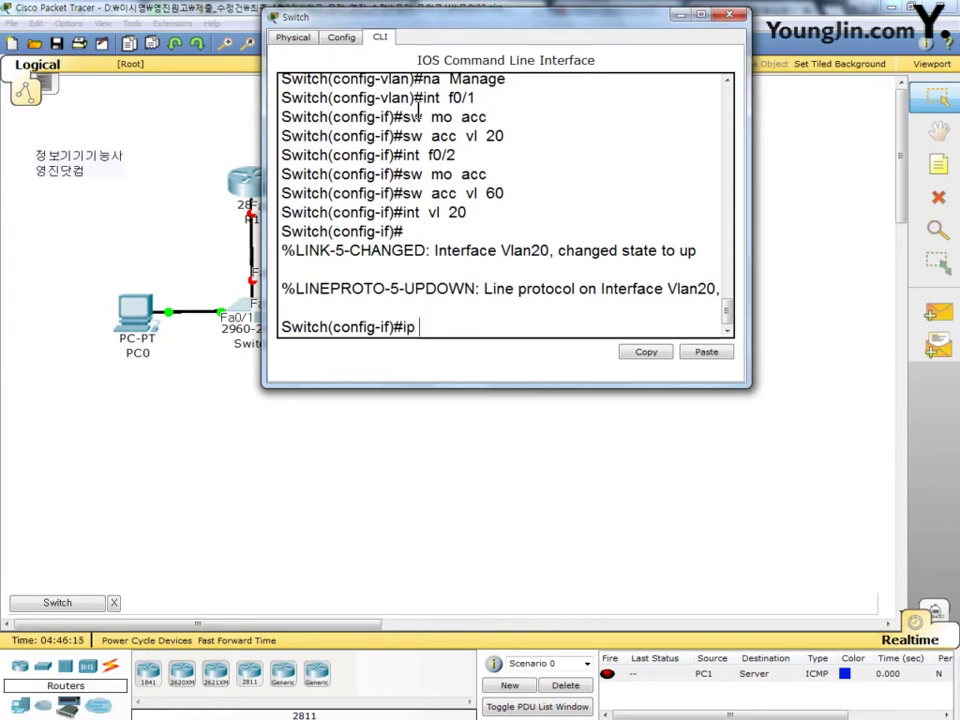
{"action": "type", "text": " add "}
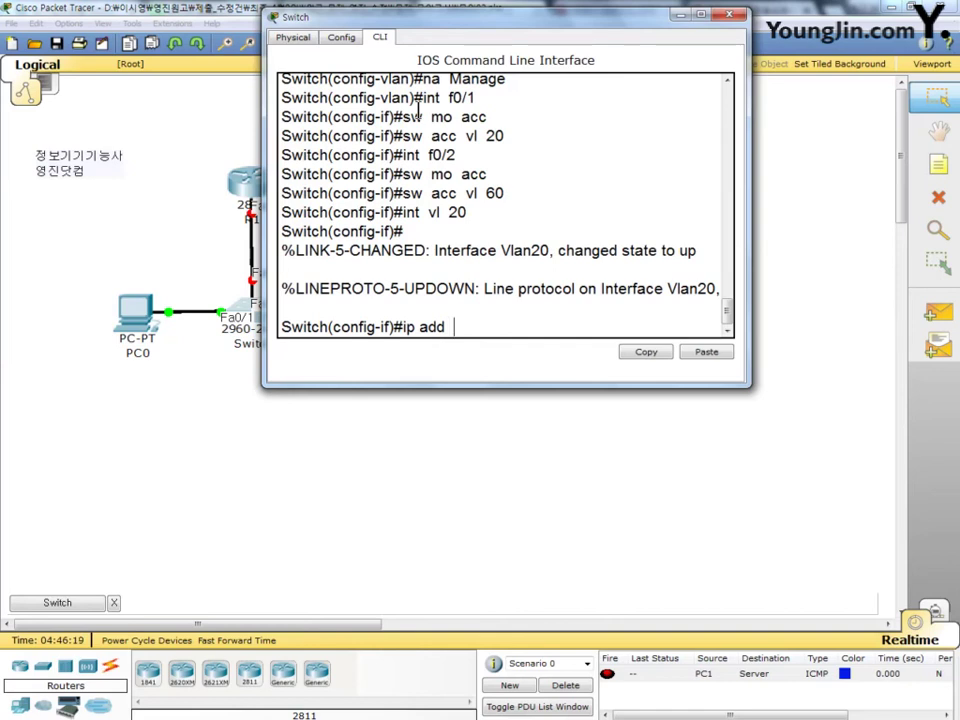
{"action": "type", "text": " 150.0.0"}
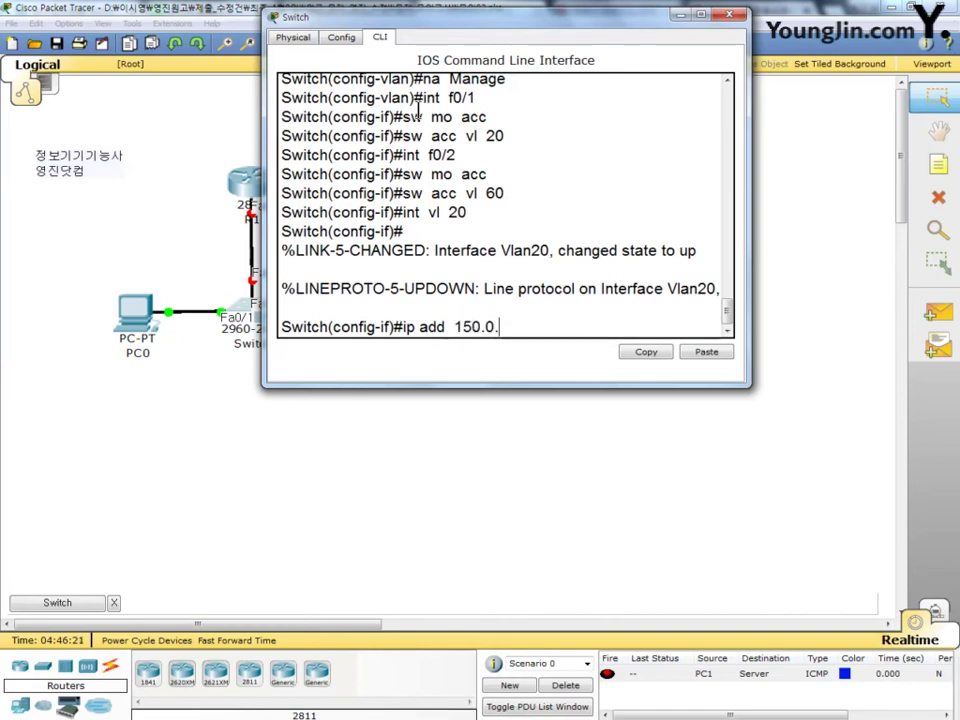
{"action": "type", "text": ".2  255.255.128.0"}
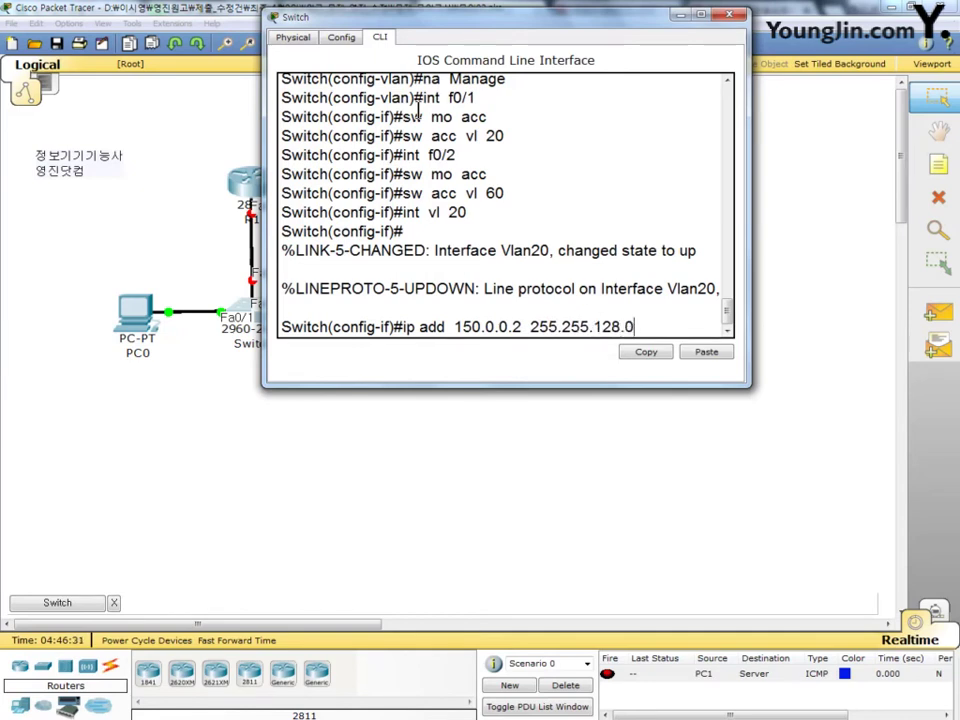
{"action": "key", "text": "Return"}
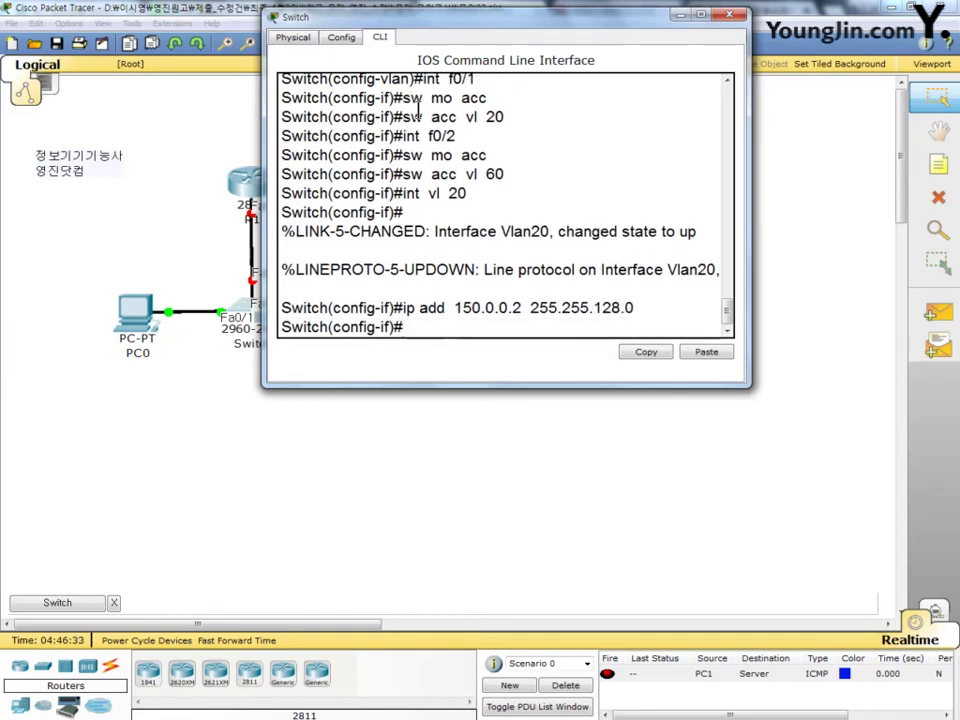
{"action": "type", "text": "no sh"}
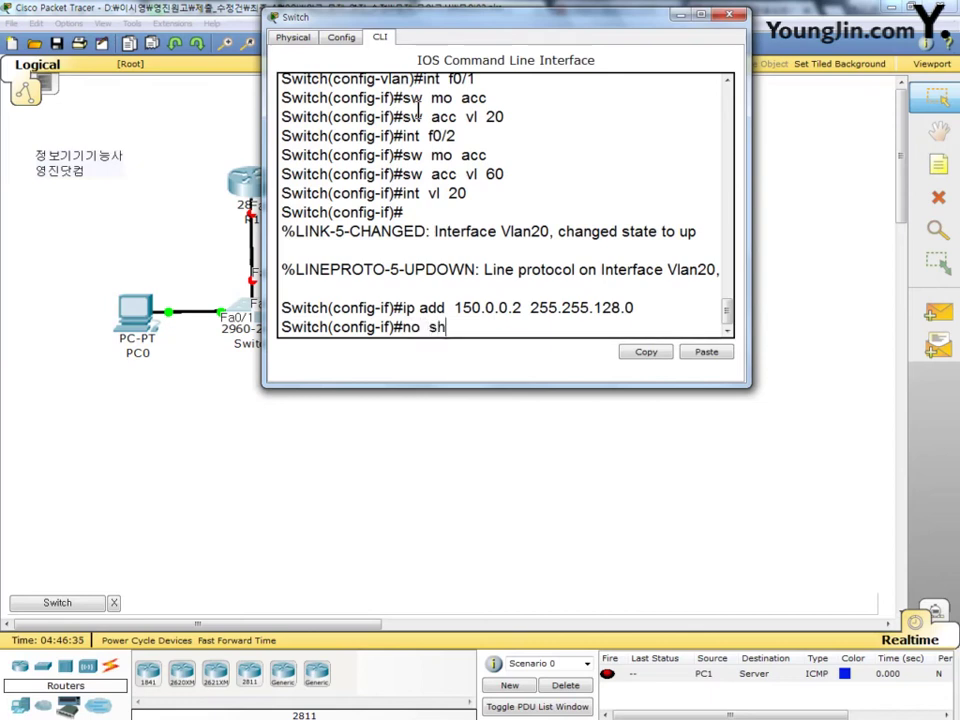
{"action": "key", "text": "Return"}
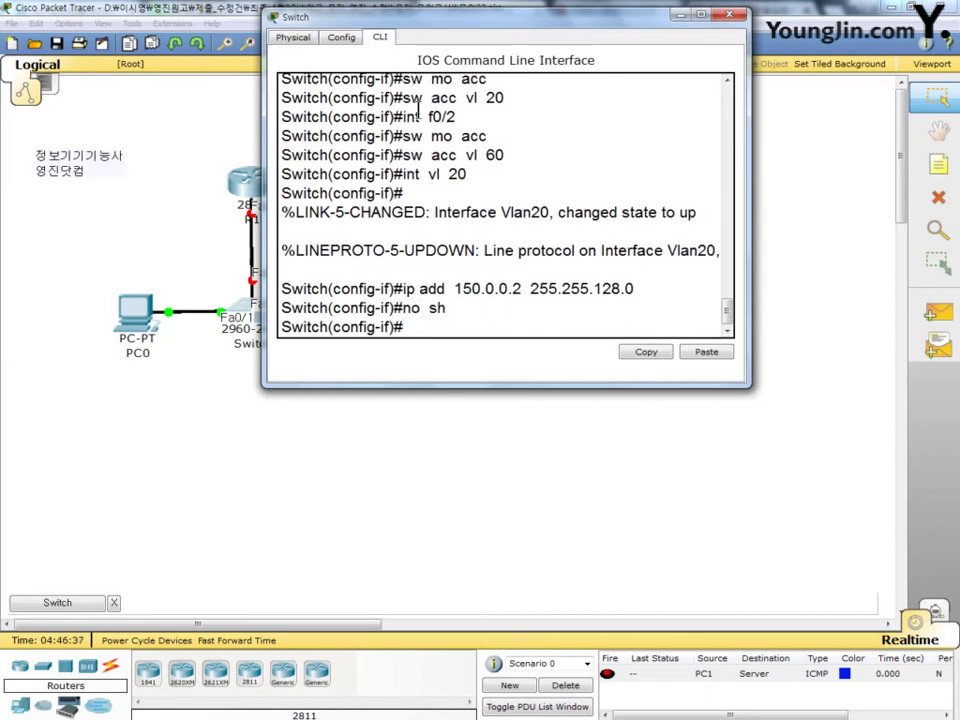
{"action": "type", "text": "ip de 150.0.127.254"}
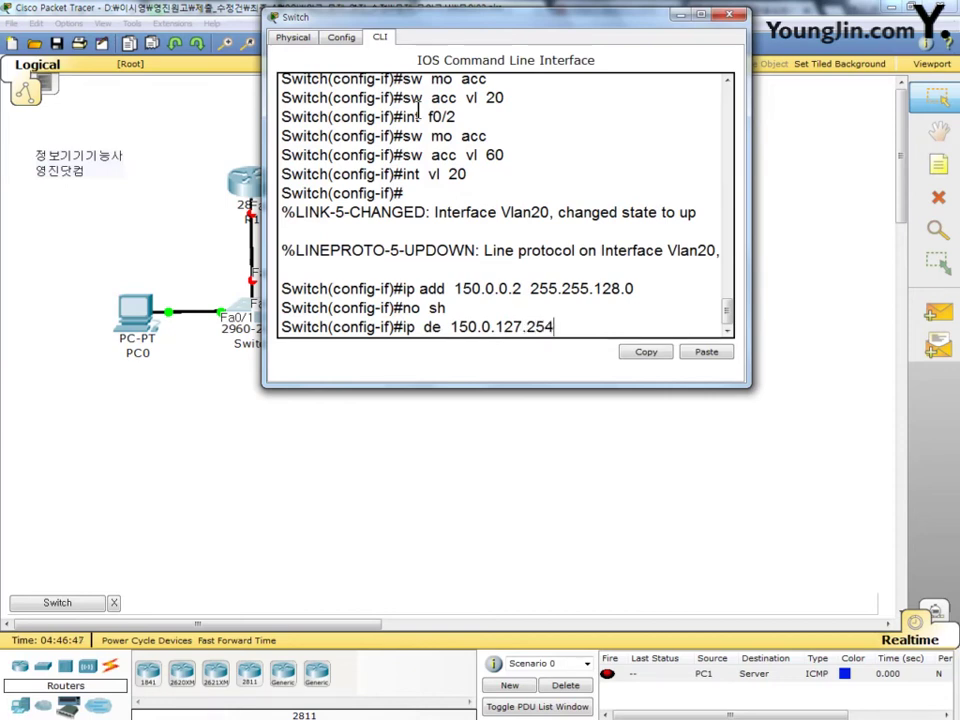
{"action": "key", "text": "Return"}
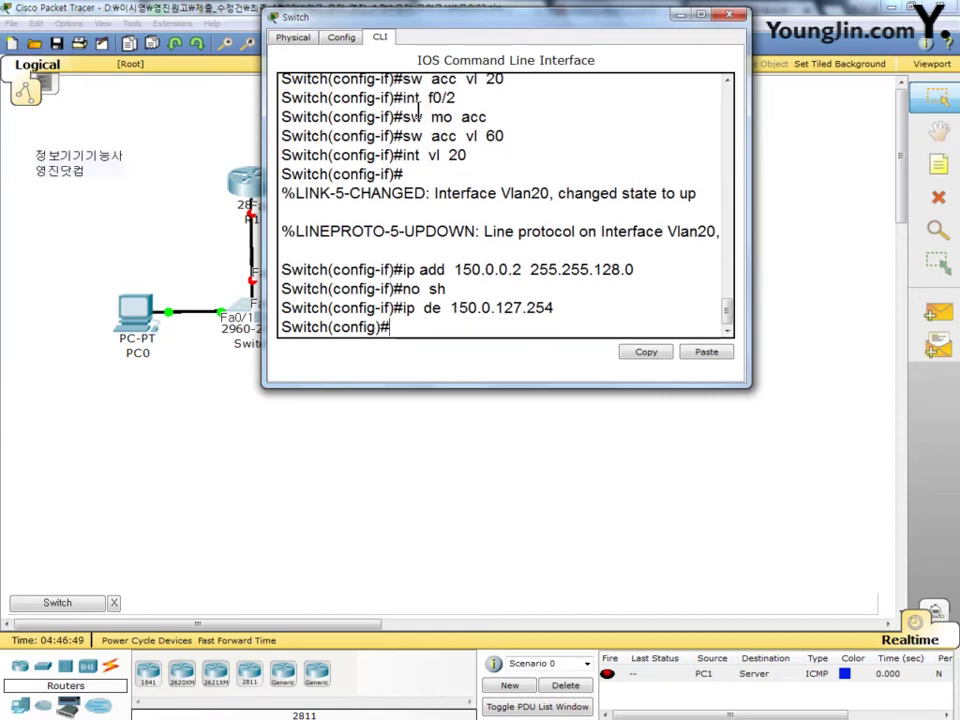
{"action": "type", "text": "int"}
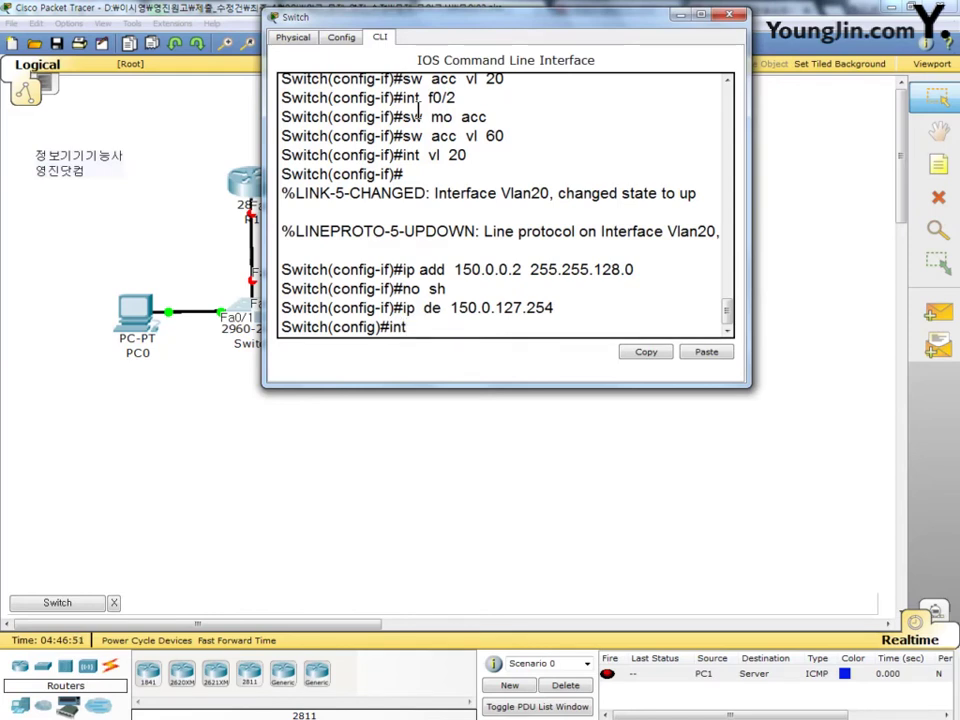
{"action": "type", "text": " f0/24"}
Step: Set port f0/24 to trunk mode allowing only VLANs 20 and 60, then close the switch window
{"action": "key", "text": "Return"}
{"action": "type", "text": "sw  mo  tr"}
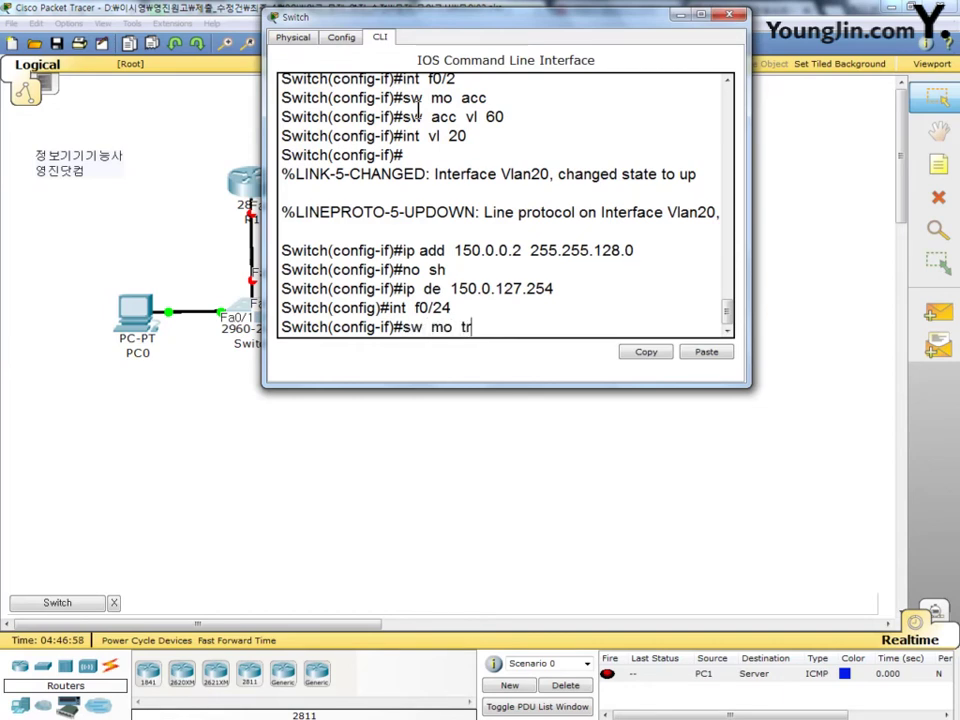
{"action": "key", "text": "Return"}
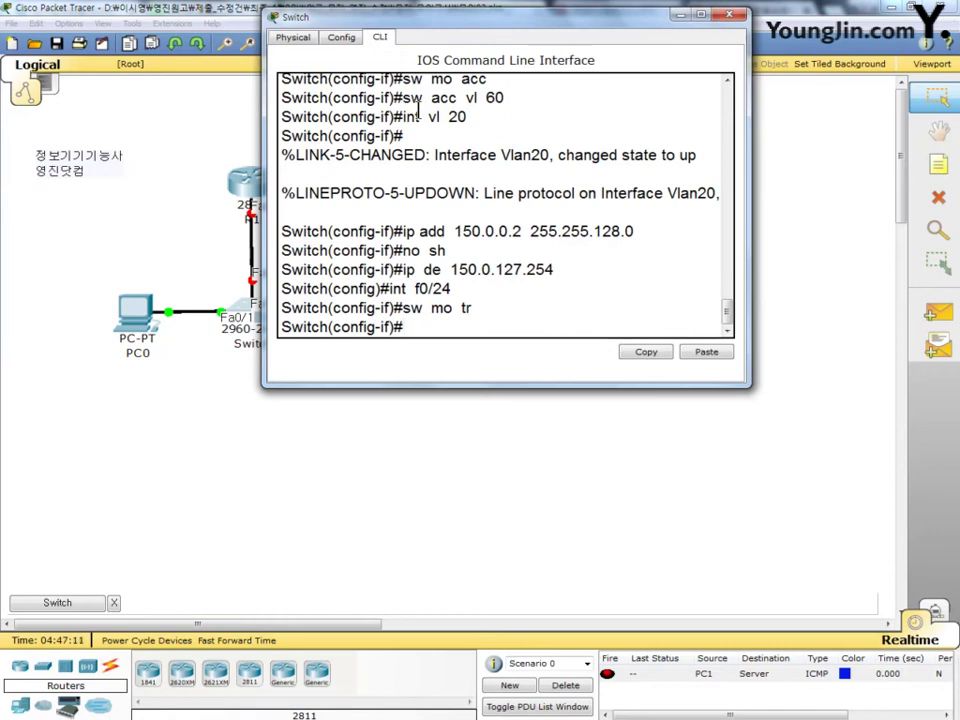
{"action": "type", "text": "sw tr al"}
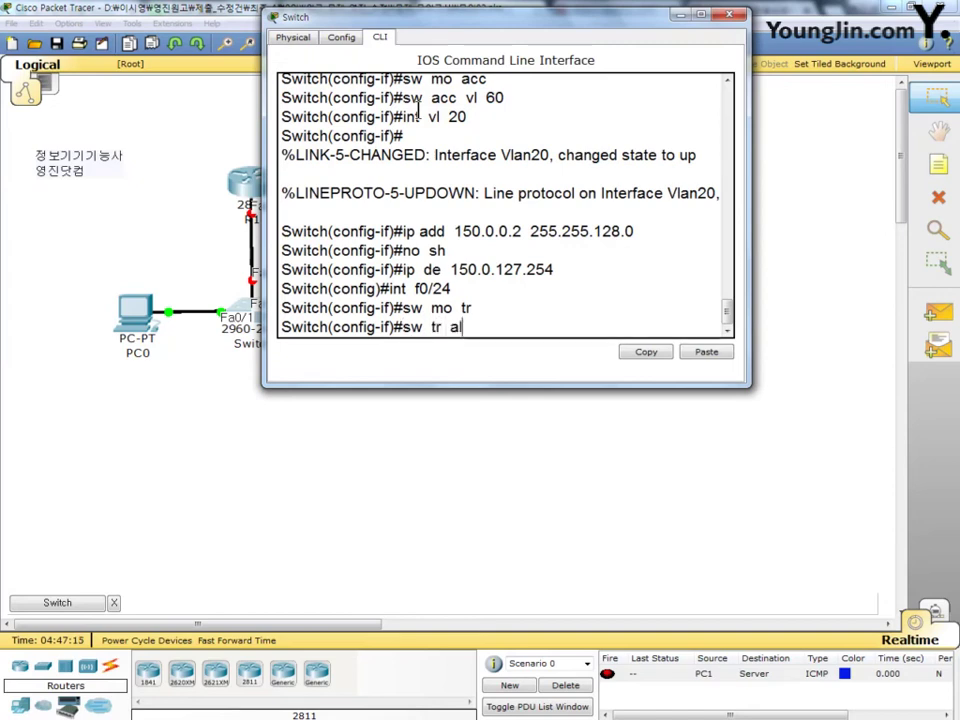
{"action": "type", "text": "l vl "}
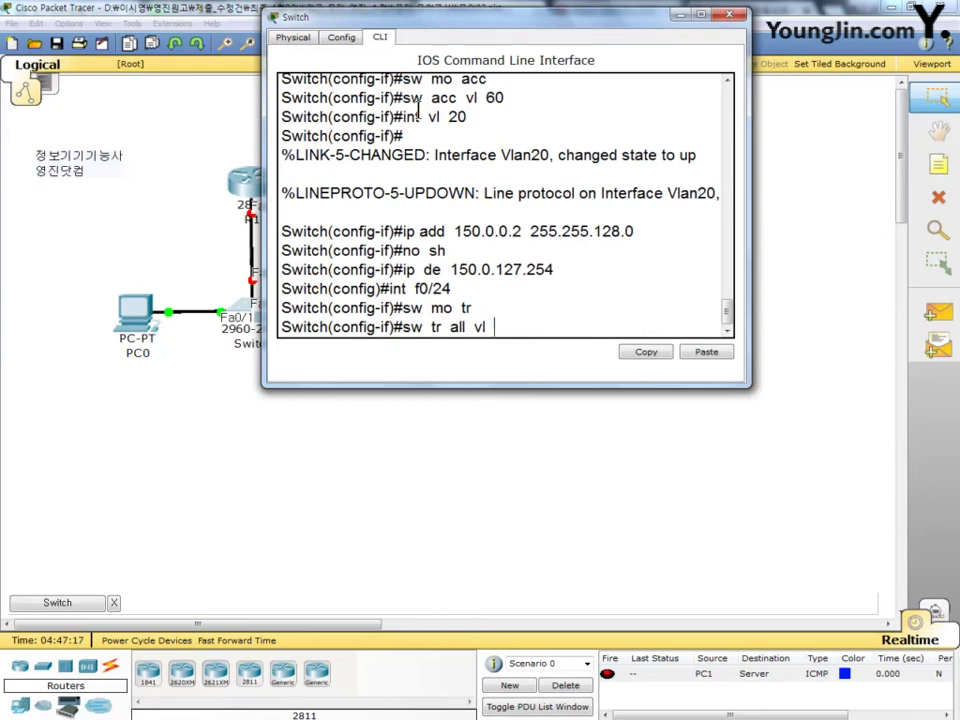
{"action": "type", "text": "20,60"}
{"action": "key", "text": "Return"}
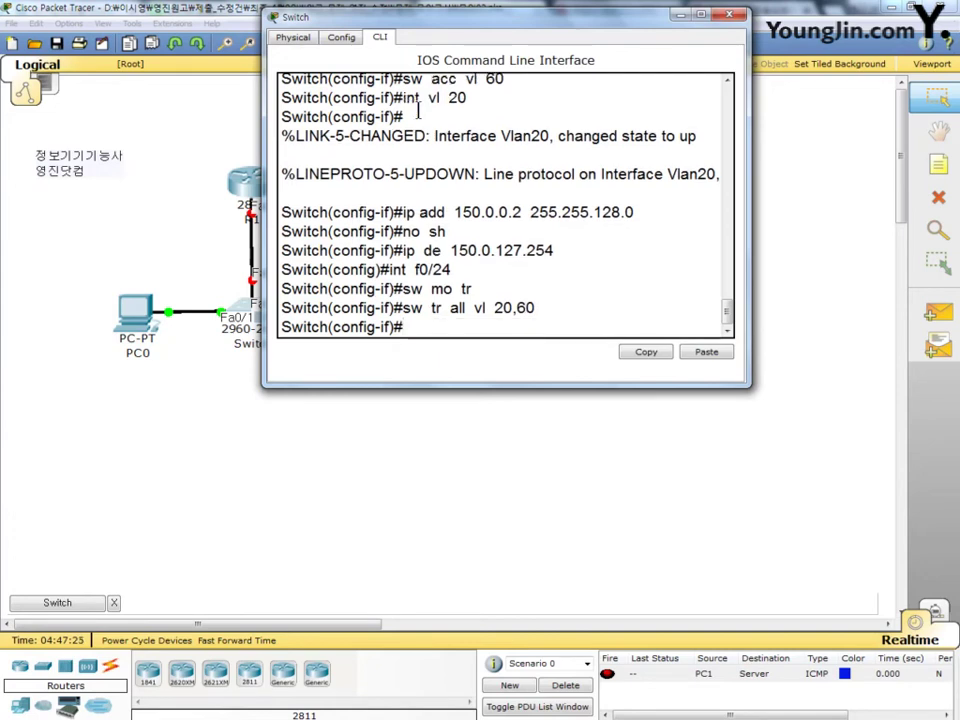
{"action": "left_click", "coordinate": [735, 16]}
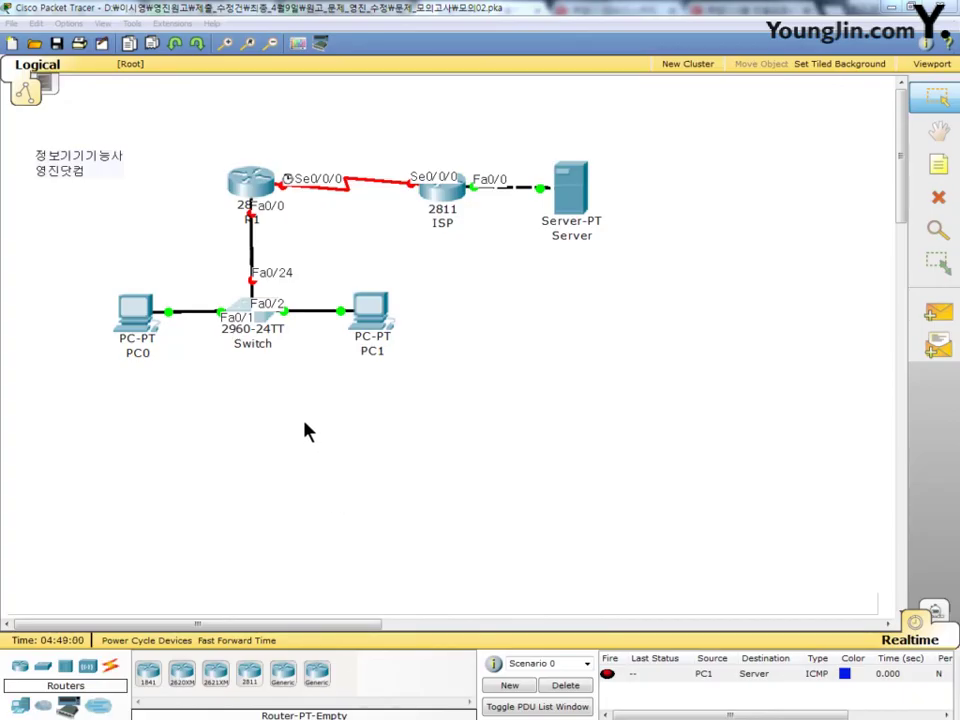
Step: Open R1's CLI and enter global configuration mode with en and conf t
{"action": "double_click", "coordinate": [251, 192]}
{"action": "left_click_drag", "start_coordinate": [221, 36], "coordinate": [305, 52]}
{"action": "left_click", "coordinate": [321, 52]}
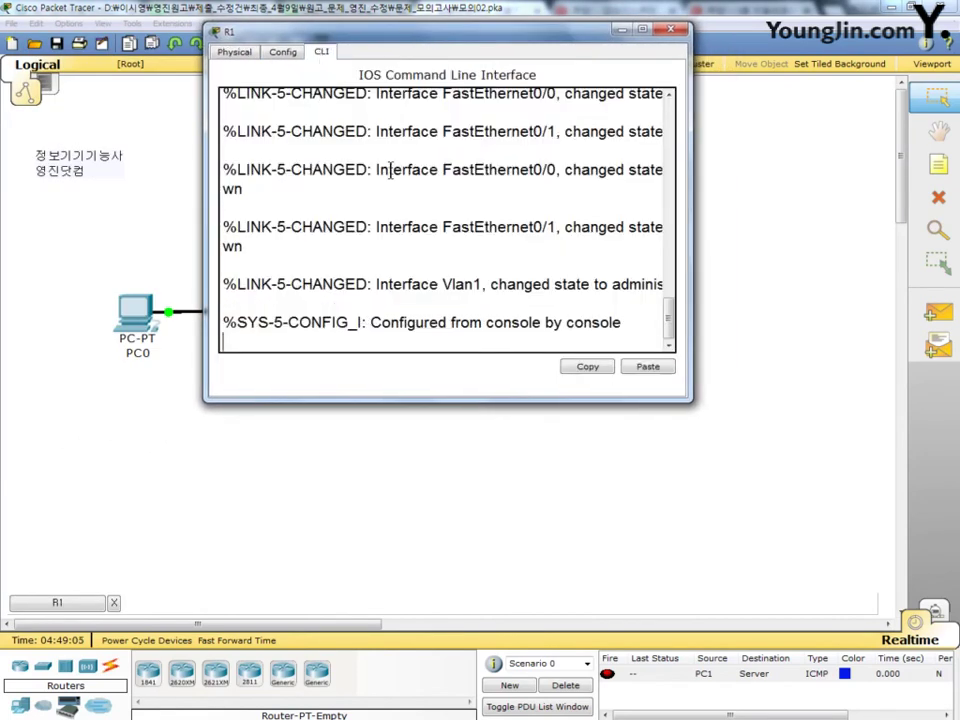
{"action": "key", "text": "Return"}
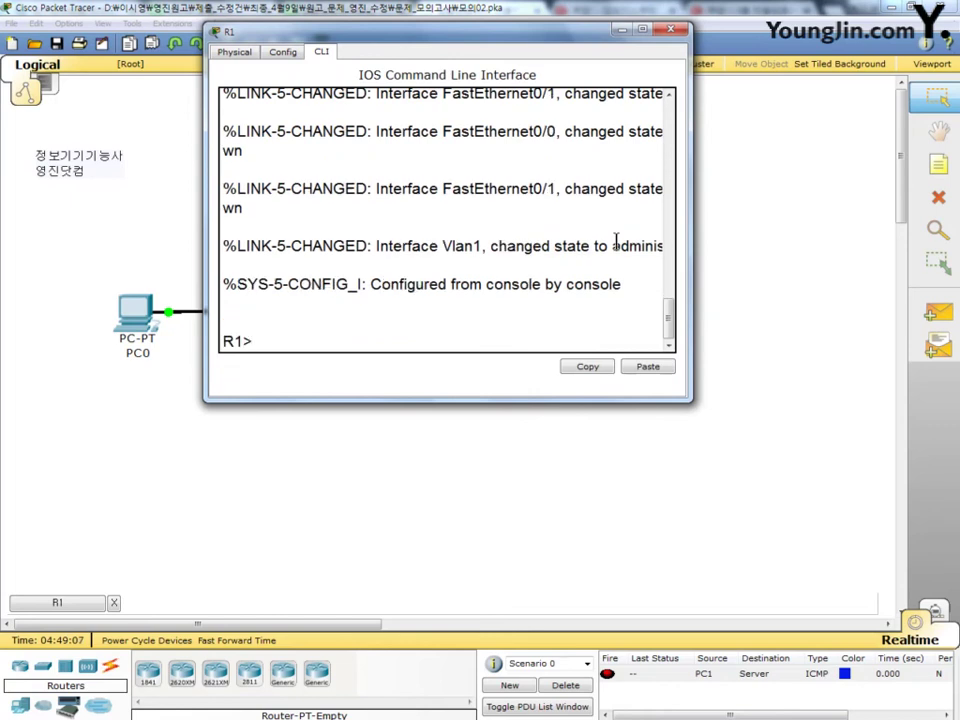
{"action": "type", "text": "en"}
{"action": "key", "text": "Return"}
{"action": "type", "text": "co"}
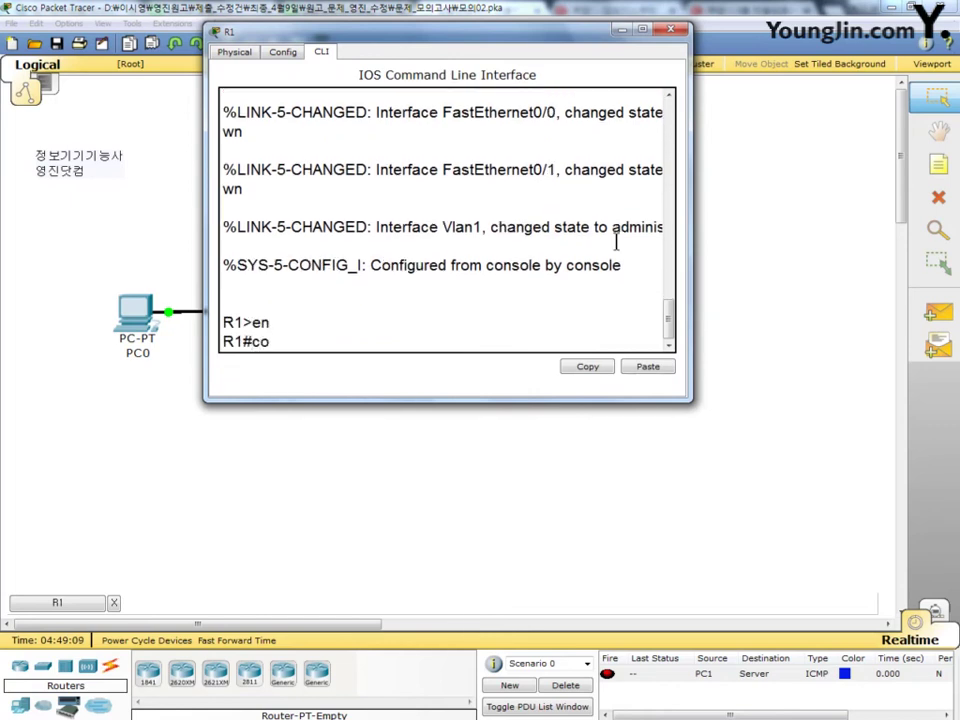
{"action": "type", "text": "nf  t"}
{"action": "key", "text": "Return"}
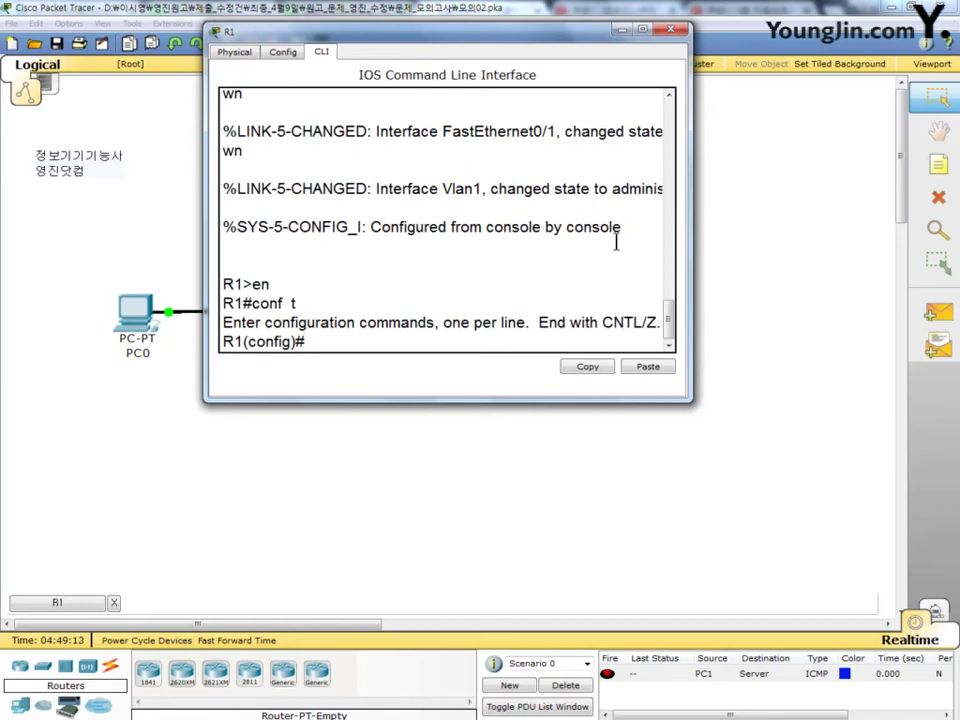
Step: Set R1's MOTD banner to '^$~ R1 ~$^' and create a local user with a password
{"action": "type", "text": "ban  motd"}
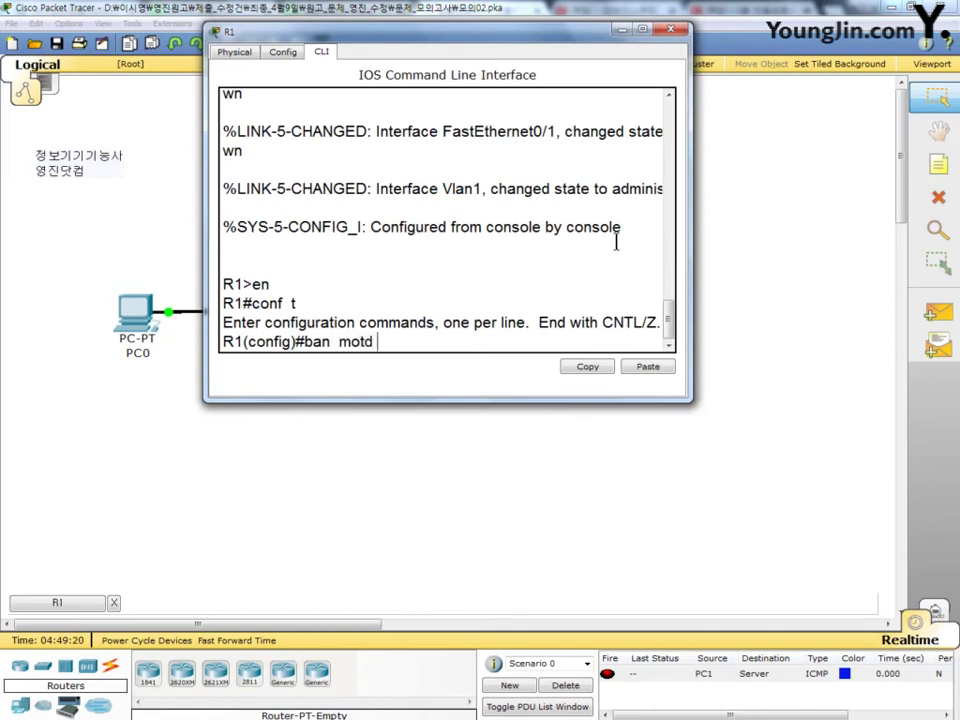
{"action": "type", "text": "  @ ^$~ R1 "}
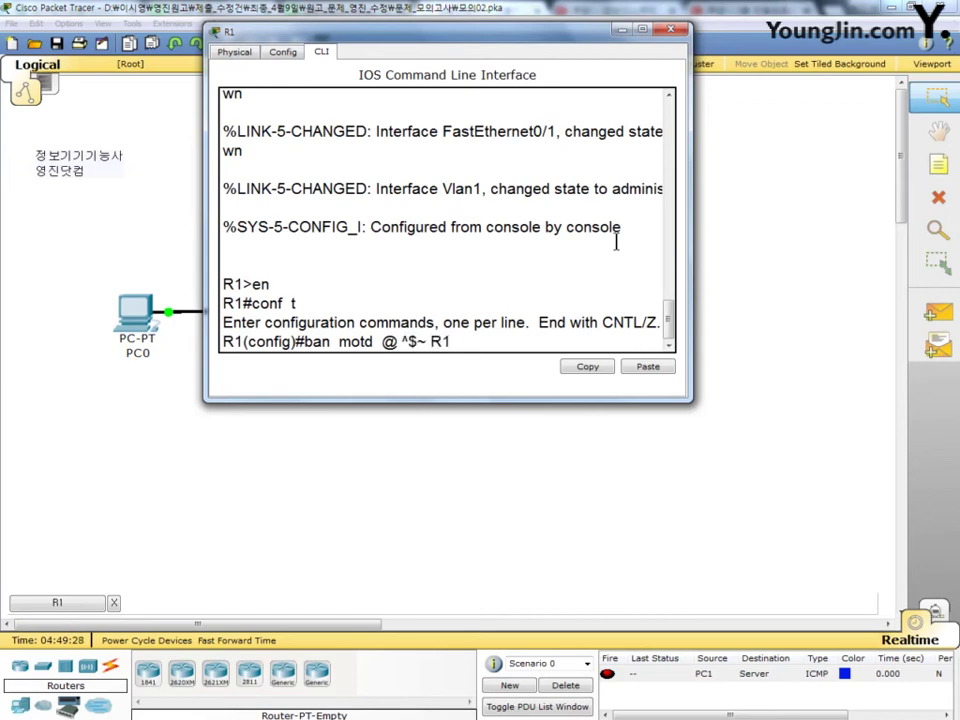
{"action": "type", "text": "~$^ @"}
{"action": "key", "text": "Return"}
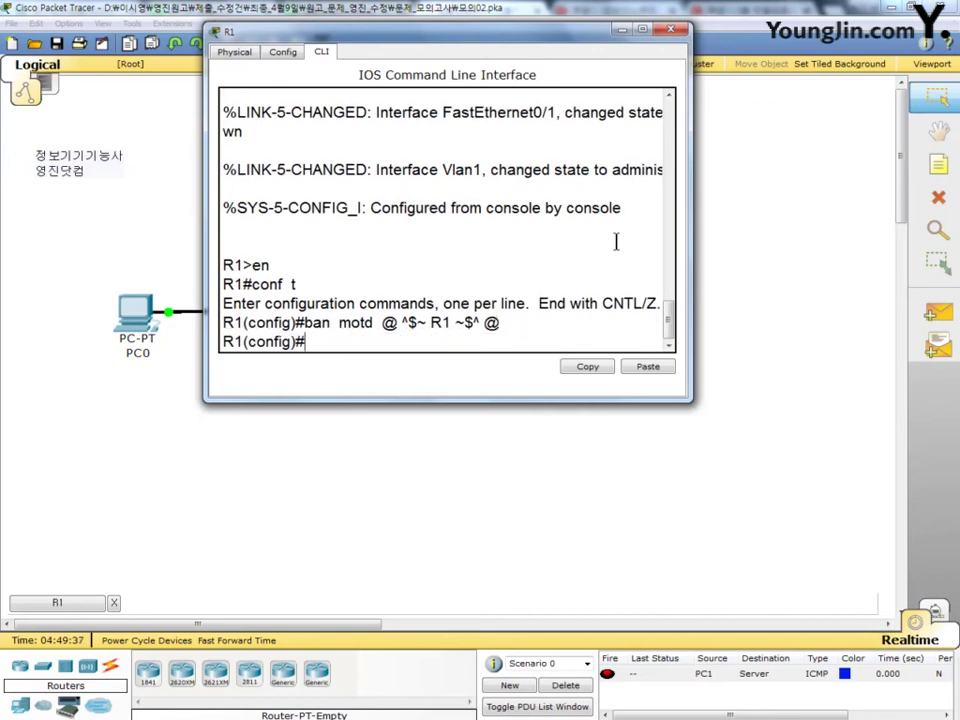
{"action": "type", "text": "user  user"}
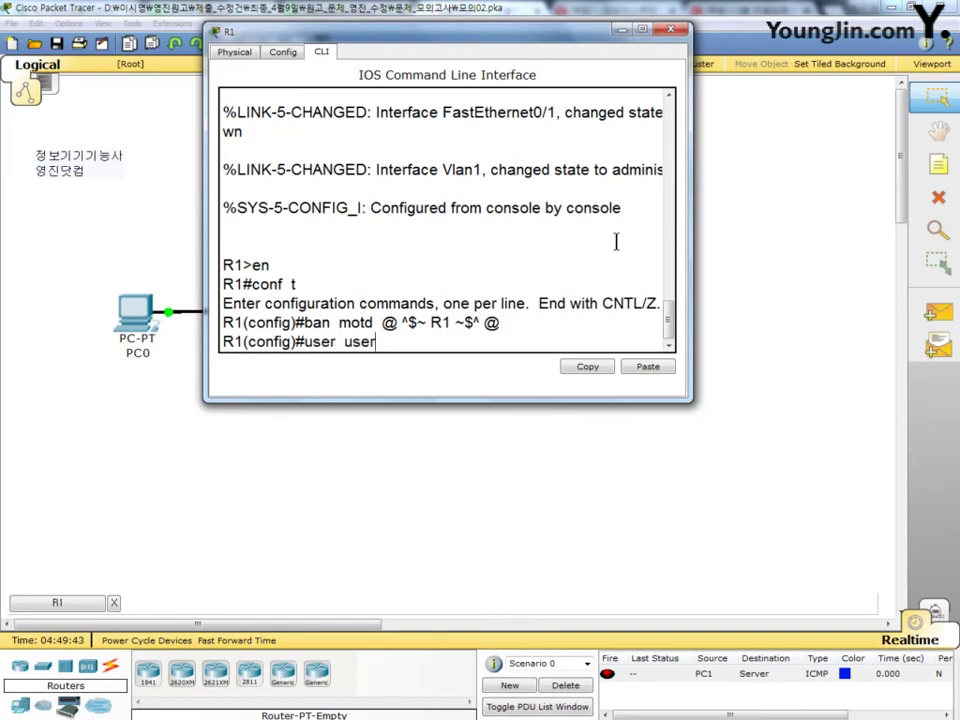
{"action": "type", "text": "01  pass  ro"}
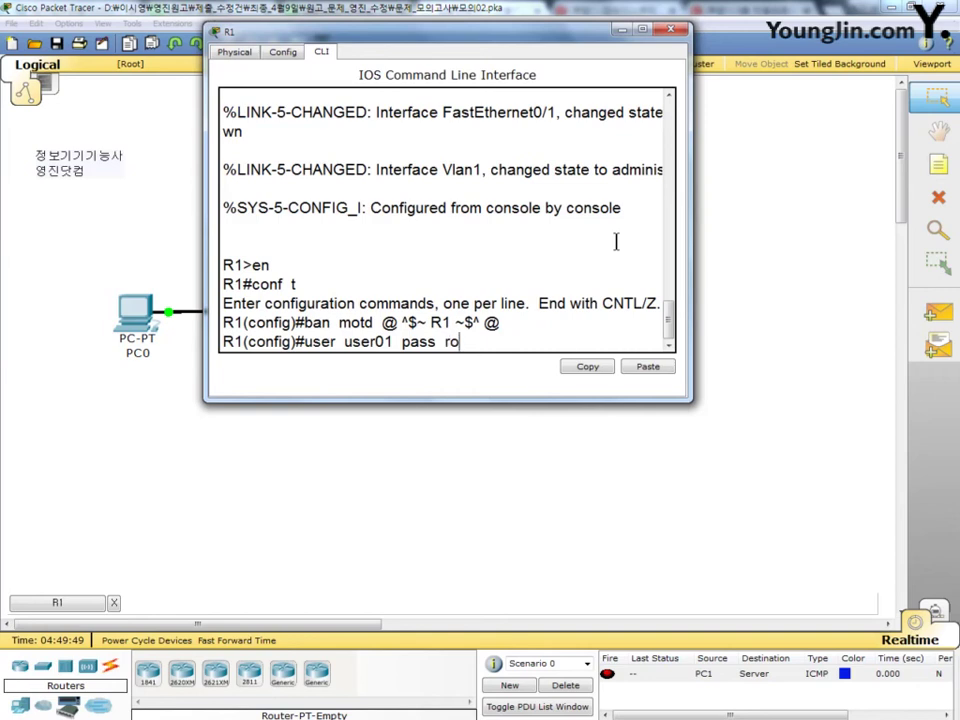
{"action": "type", "text": "uter##"}
{"action": "key", "text": "Return"}
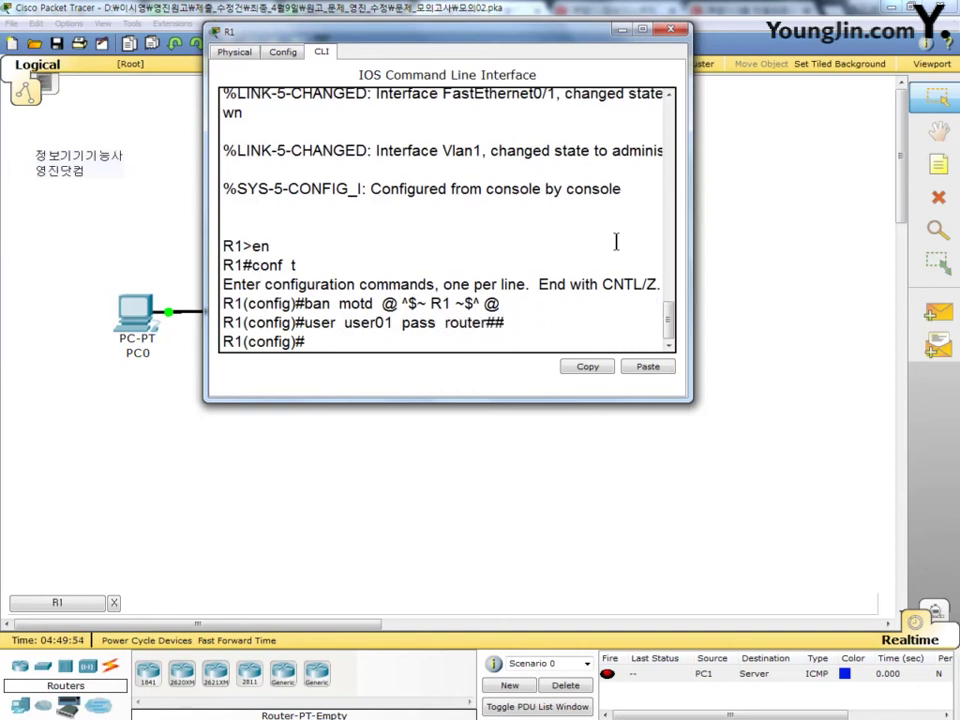
Step: Make VTY lines 0 4 use local login and display the MOTD banner
{"action": "type", "text": "li vty 0 4"}
{"action": "key", "text": "Return"}
{"action": "type", "text": "login"}
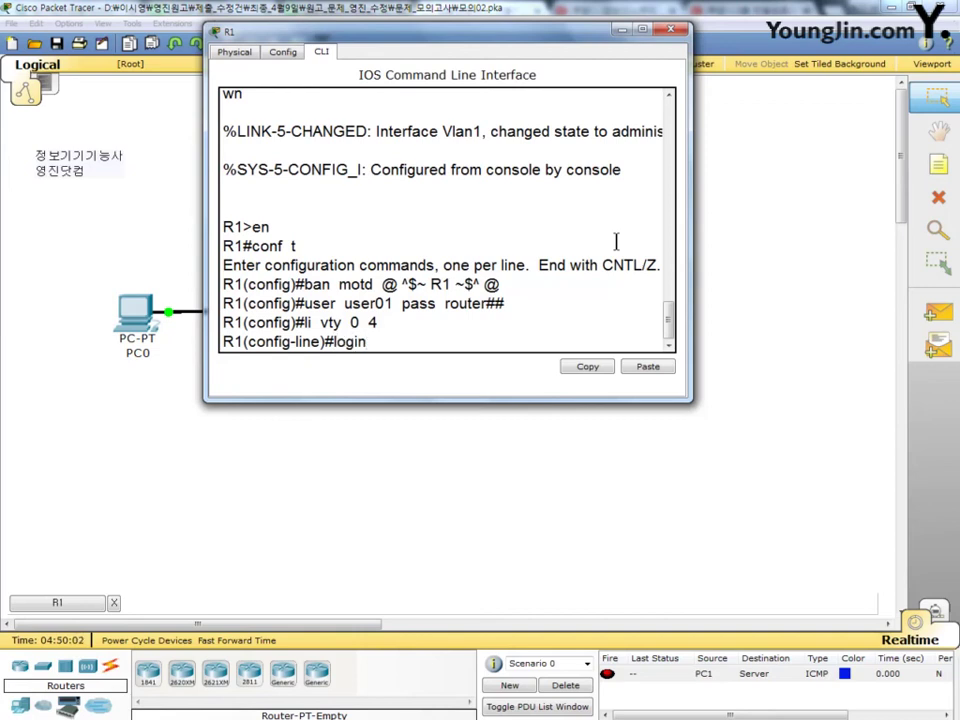
{"action": "type", "text": " local"}
{"action": "key", "text": "Return"}
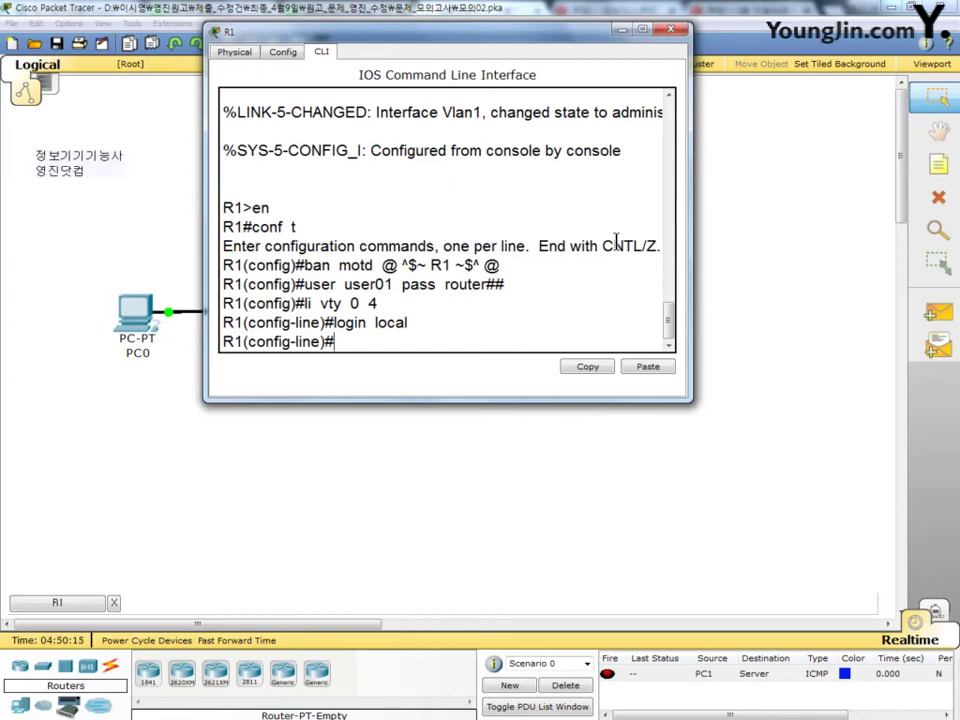
{"action": "type", "text": "motd-ban"}
{"action": "key", "text": "Return"}
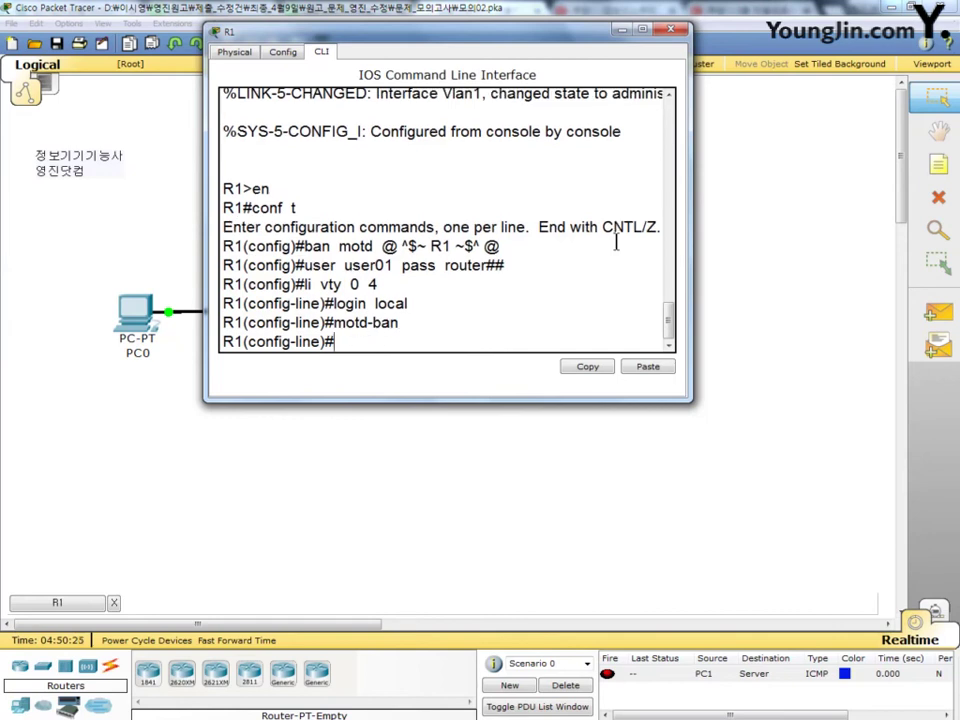
Step: Set R1's enable password and turn on service password-encryption
{"action": "type", "text": "enable pa"}
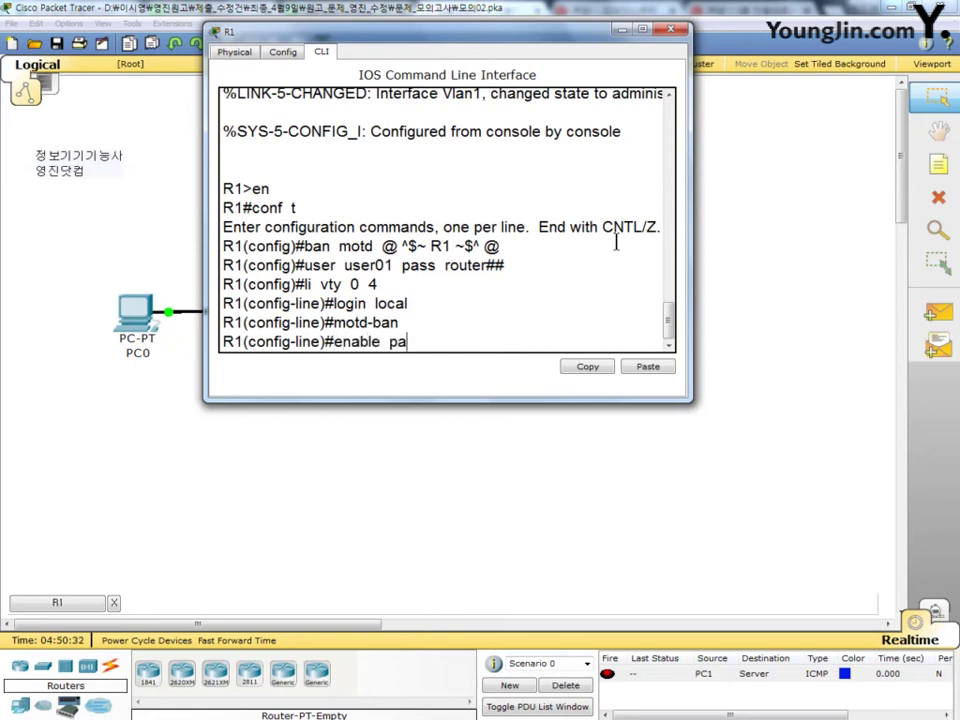
{"action": "type", "text": "ss router##"}
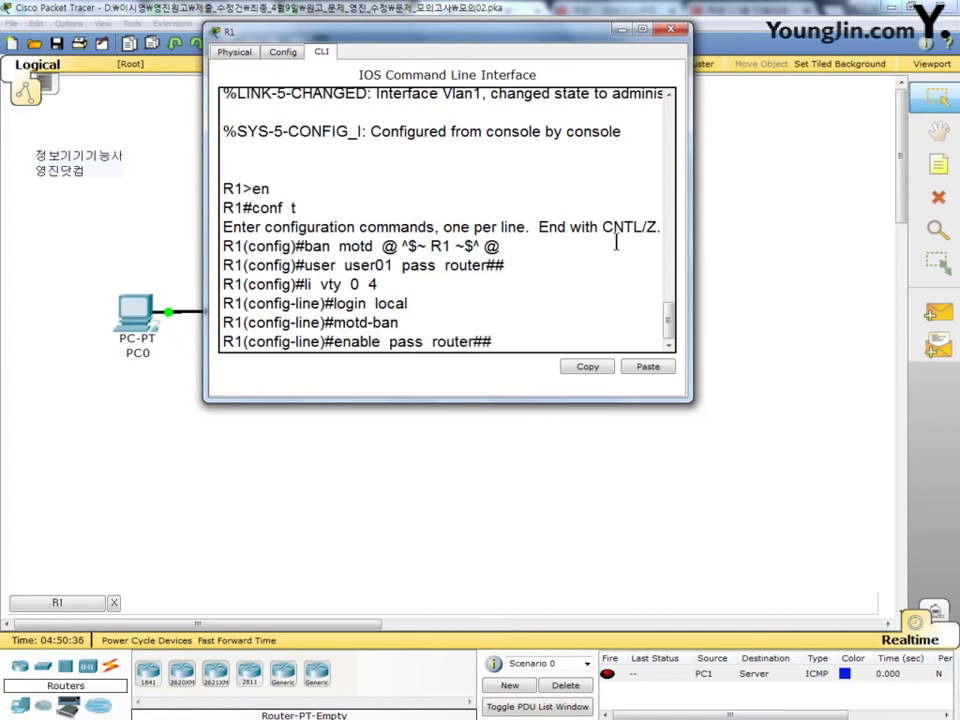
{"action": "key", "text": "Return"}
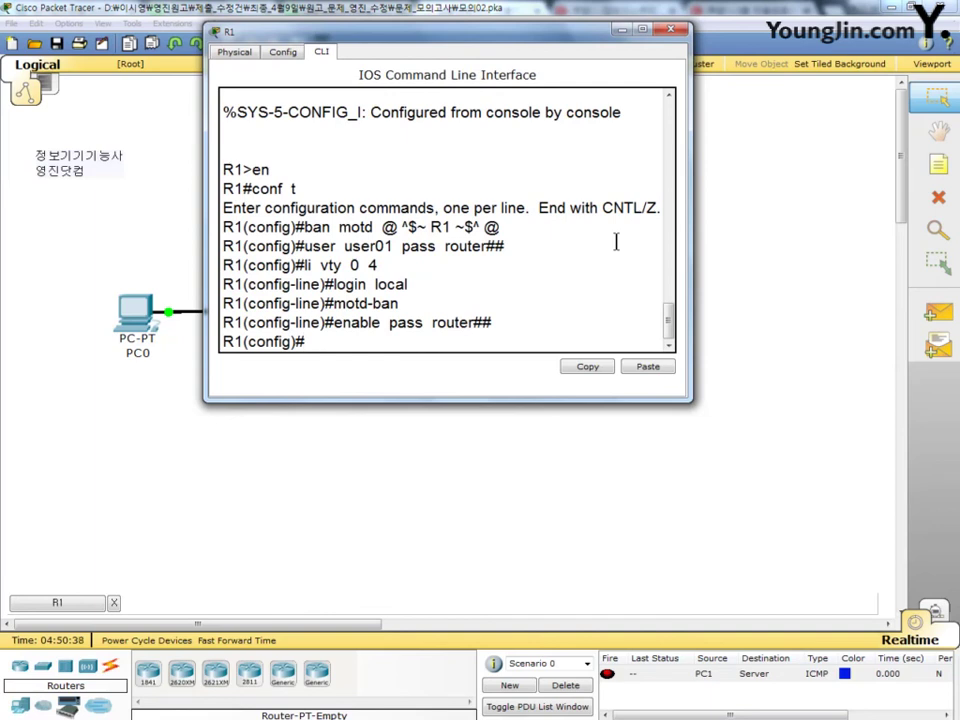
{"action": "type", "text": "ser pass"}
{"action": "key", "text": "Return"}
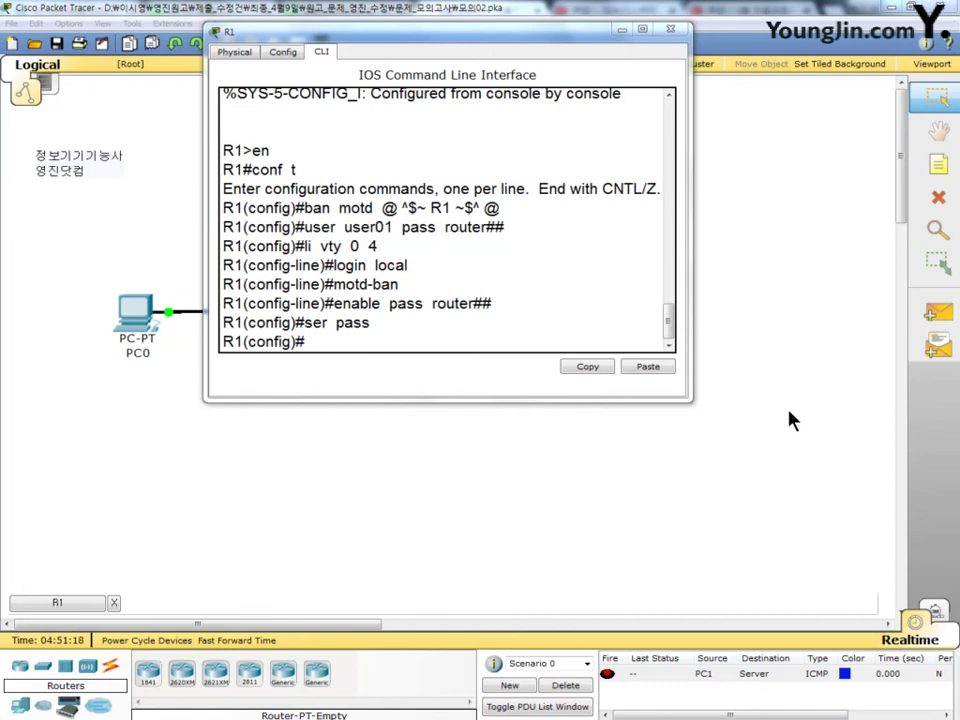
Step: Enable R1's FastEthernet0/0 with 'no shutdown' and check the link in the topology
{"action": "left_click", "coordinate": [341, 348]}
{"action": "type", "text": "int f0"}
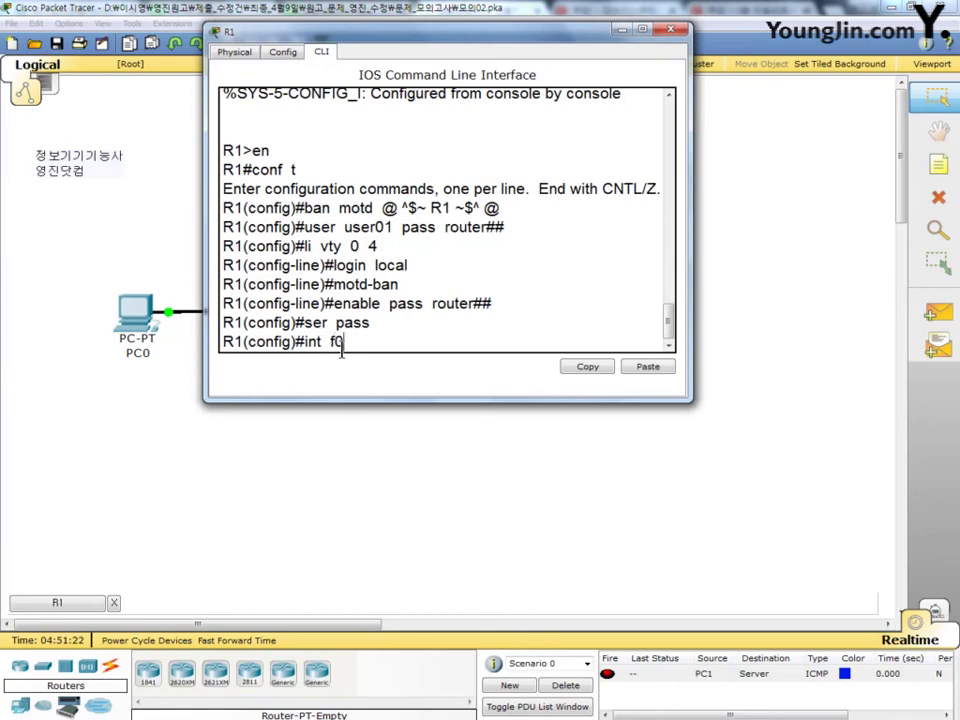
{"action": "type", "text": "/0"}
{"action": "key", "text": "Return"}
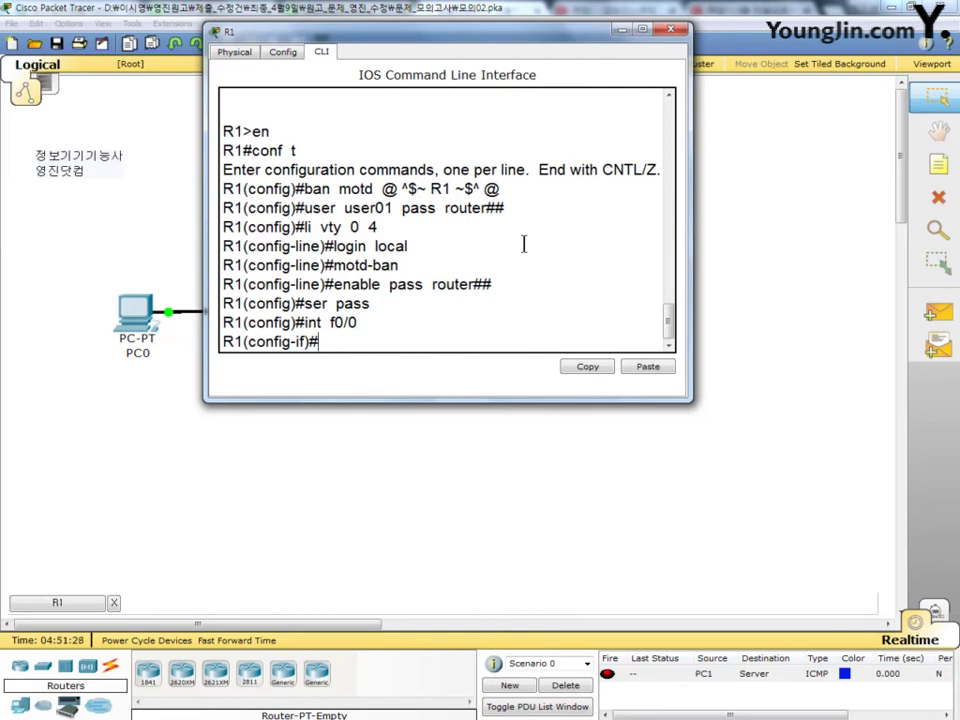
{"action": "type", "text": "no sh"}
{"action": "key", "text": "Return"}
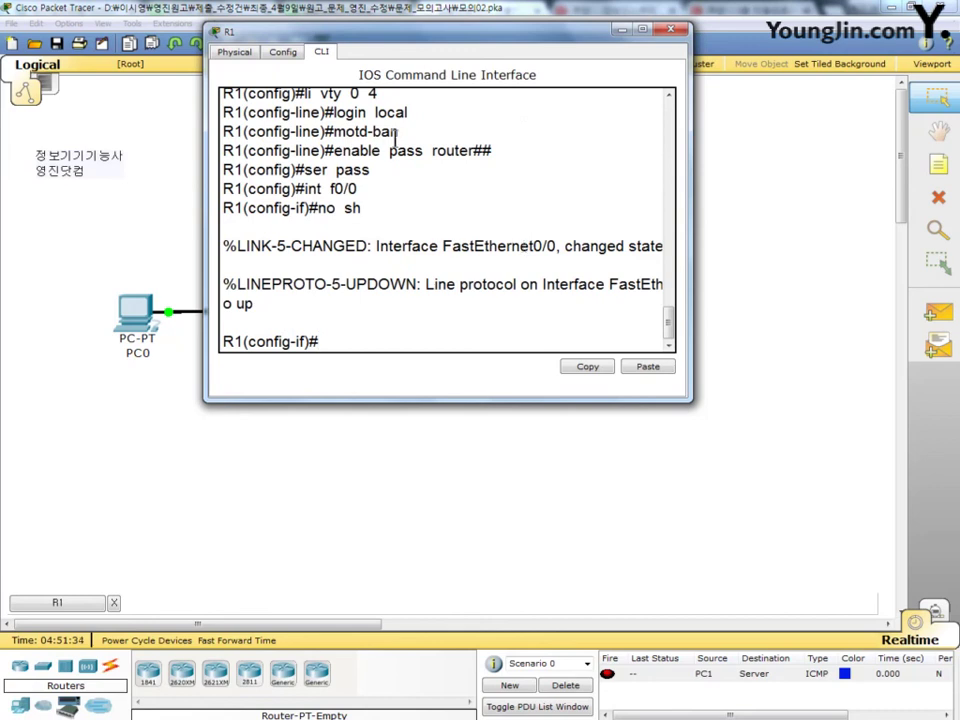
{"action": "left_click_drag", "start_coordinate": [431, 40], "coordinate": [584, 86]}
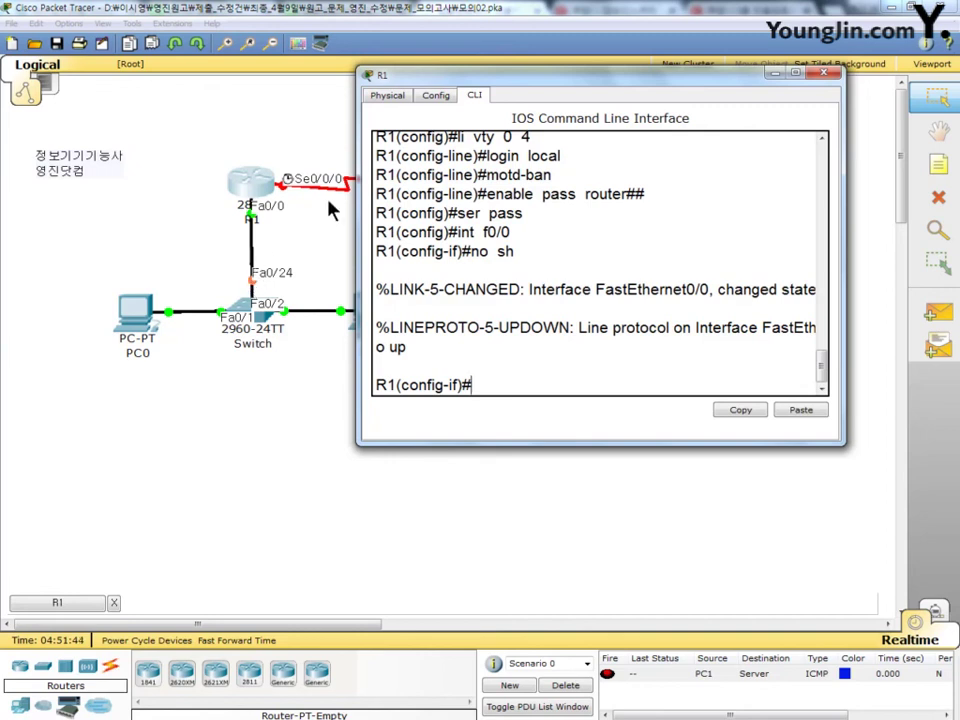
{"action": "left_click_drag", "start_coordinate": [572, 84], "coordinate": [439, 31]}
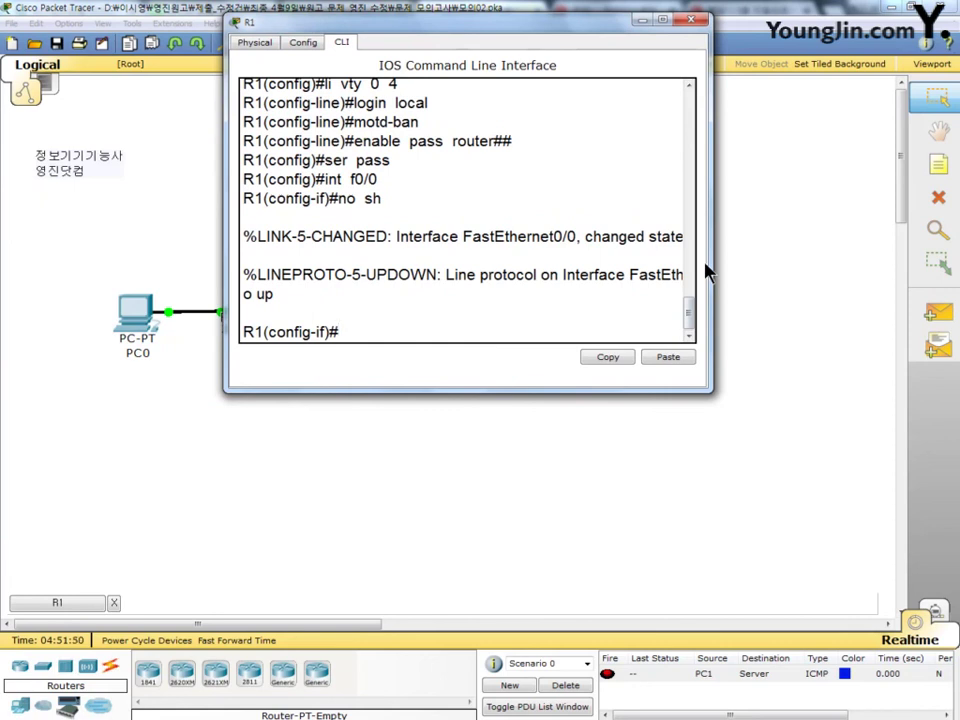
Step: Configure f0/0.20 with dot1q VLAN 20, address 150.0.127.254 255.255.128.0, enable it, then create f0/0.60
{"action": "type", "text": "nt  f0/0.20"}
{"action": "key", "text": "Return"}
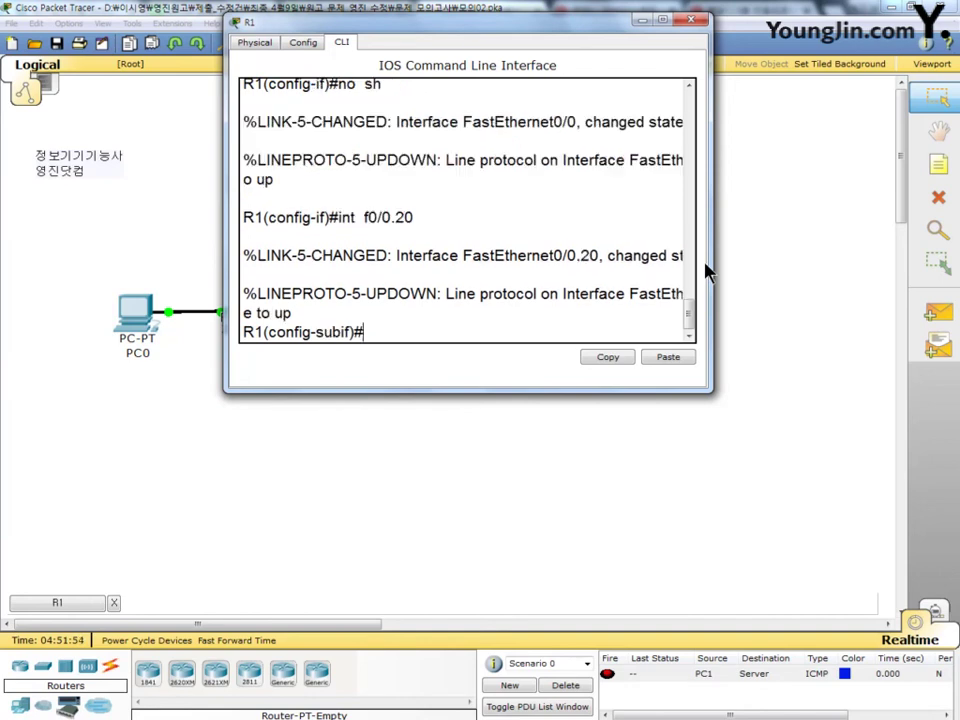
{"action": "type", "text": "en d 20"}
{"action": "key", "text": "Return"}
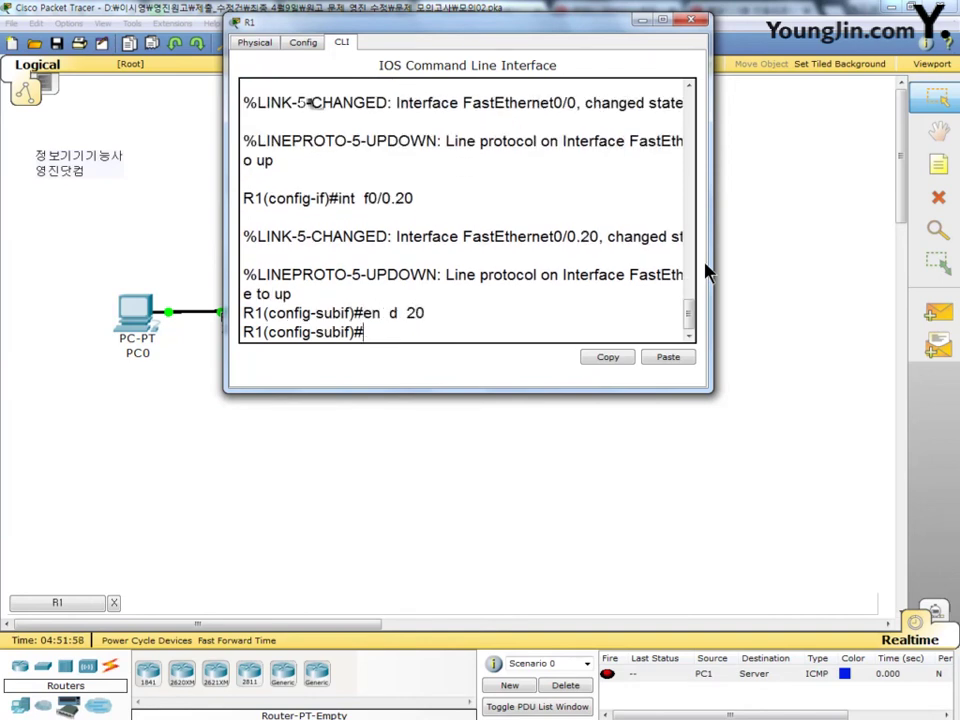
{"action": "type", "text": "ip add"}
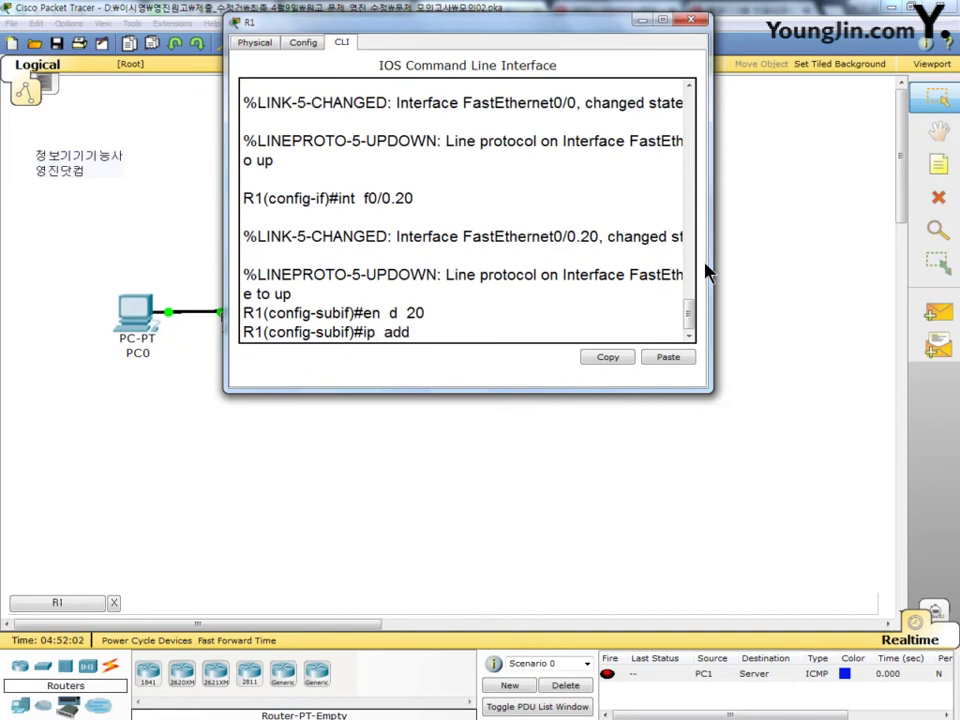
{"action": "type", "text": " 150.0.127.254 255.25"}
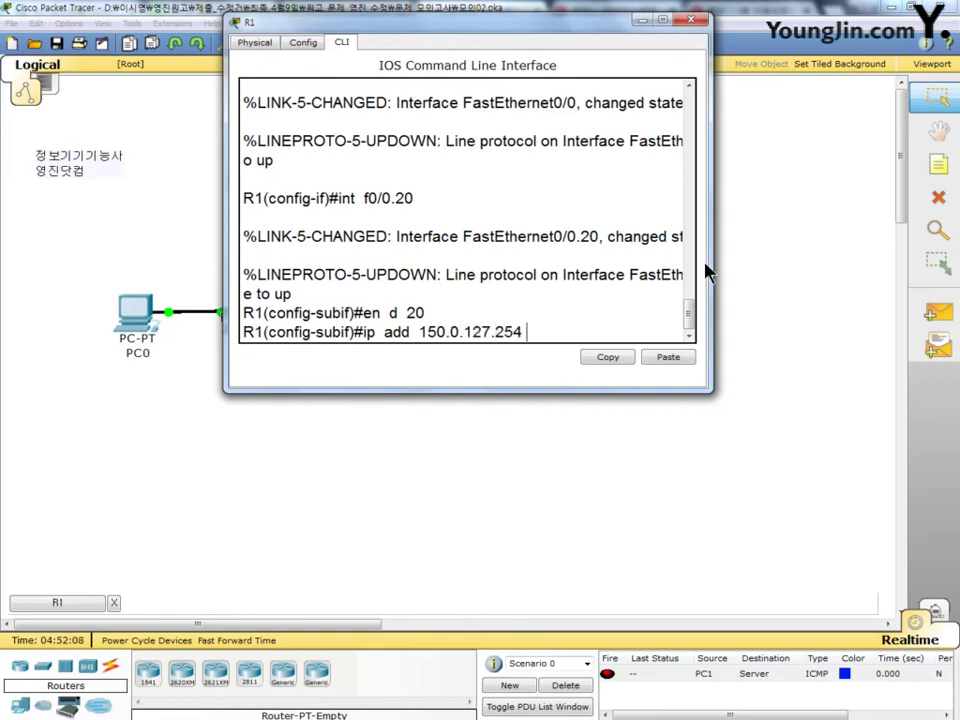
{"action": "type", "text": "5.128.0"}
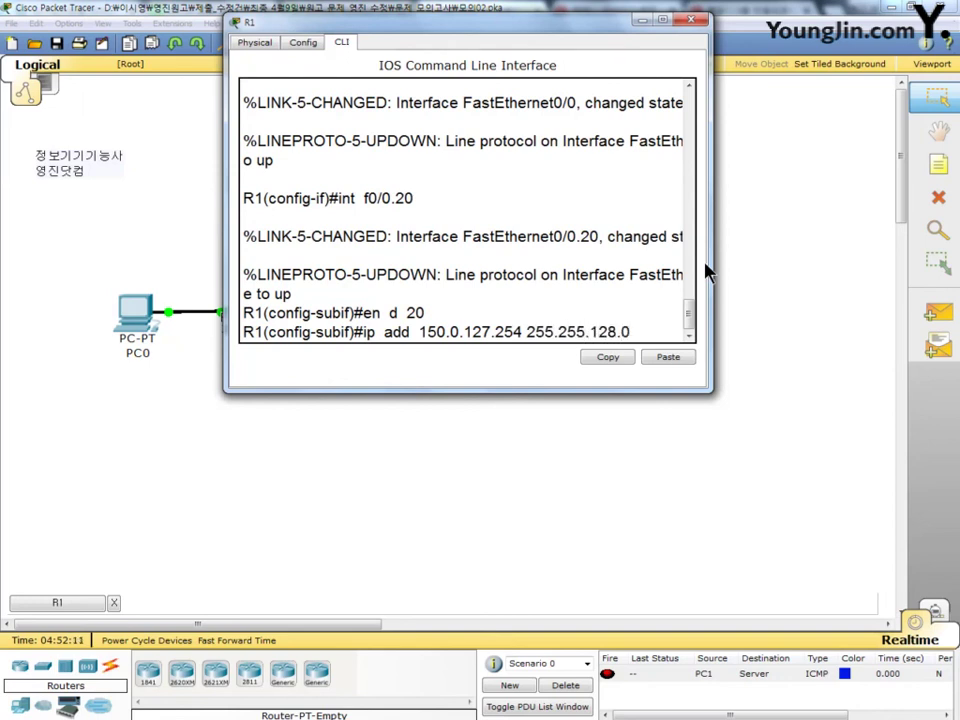
{"action": "key", "text": "Return"}
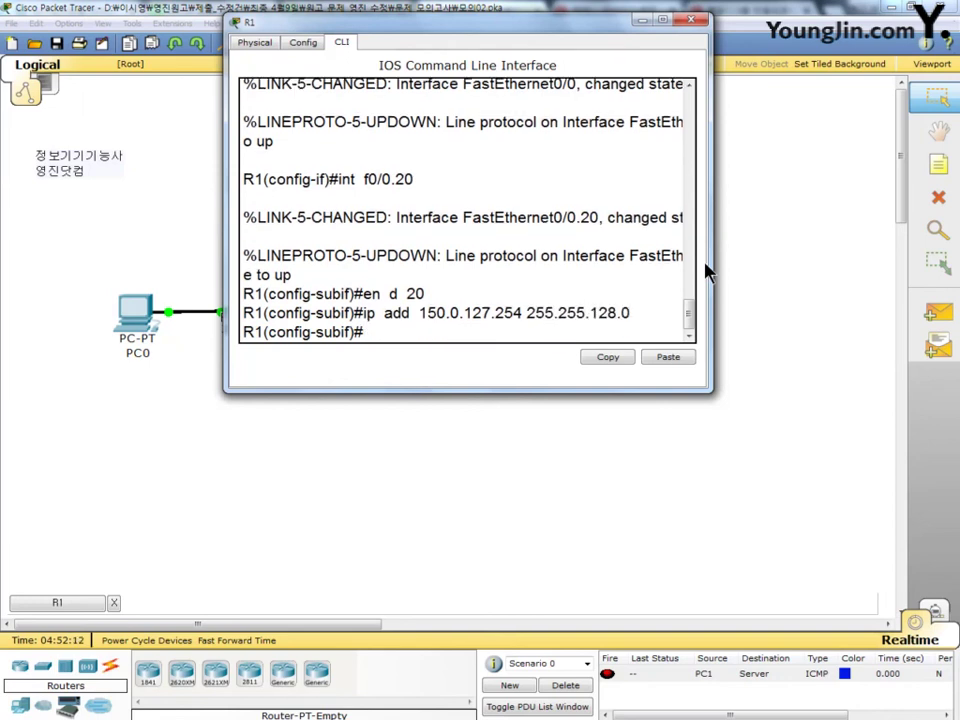
{"action": "type", "text": "no sh"}
{"action": "key", "text": "Return"}
{"action": "type", "text": "int  f0/0."}
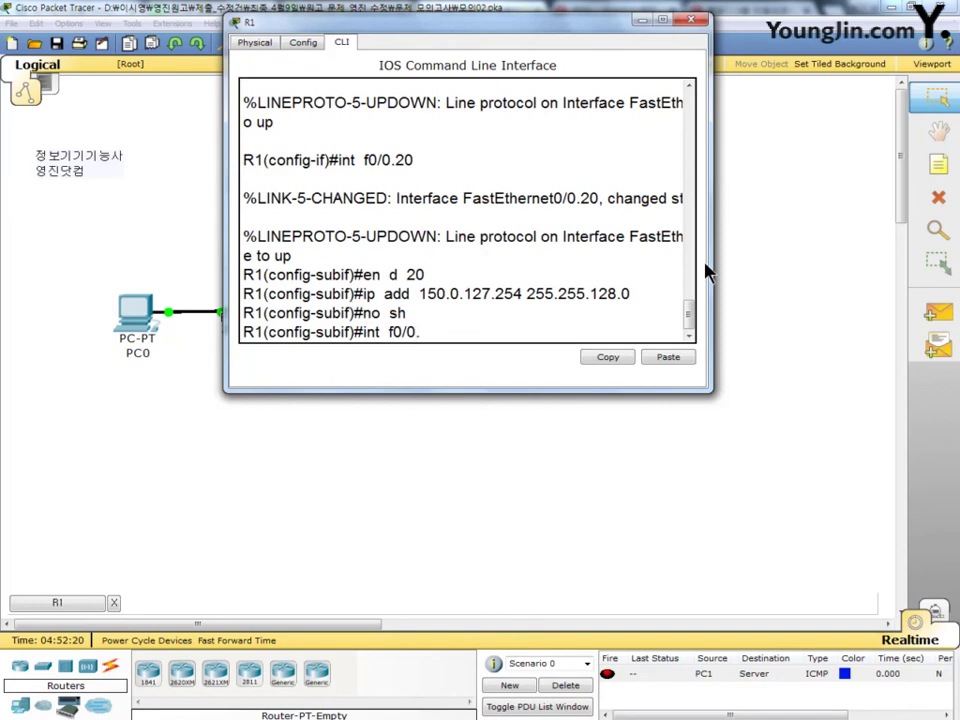
{"action": "type", "text": "60"}
{"action": "key", "text": "Return"}
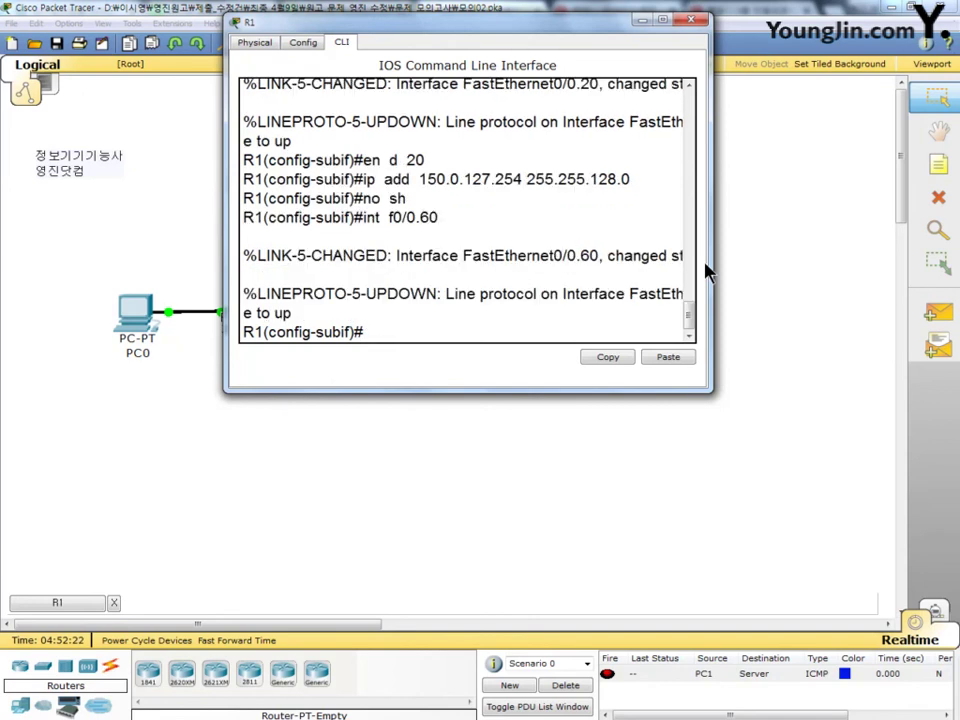
Step: Tag f0/0.60 for VLAN 60, address it 150.128.127.254 255.255.128.0 and enable it
{"action": "type", "text": "en  d  60"}
{"action": "key", "text": "Return"}
{"action": "type", "text": "ip  add "}
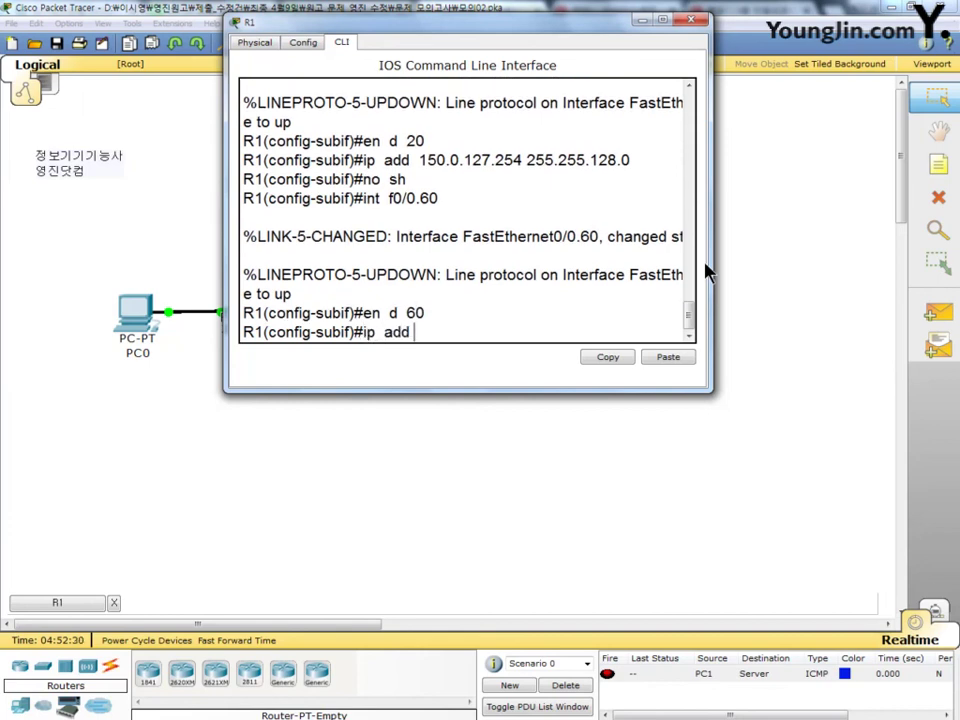
{"action": "type", "text": "150.128.127."}
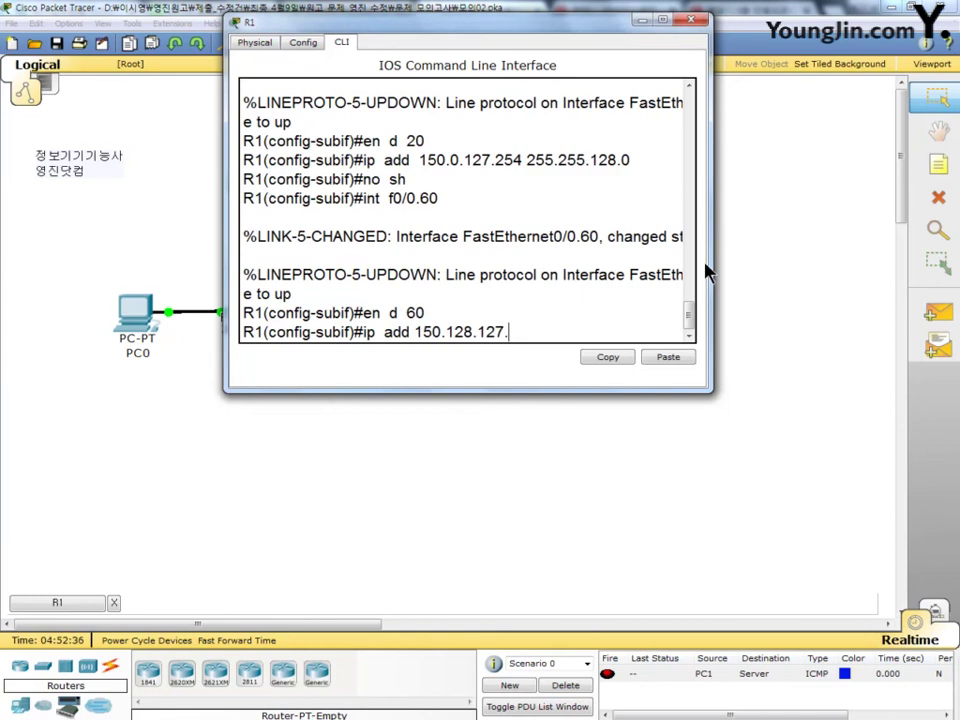
{"action": "type", "text": "254  255.2"}
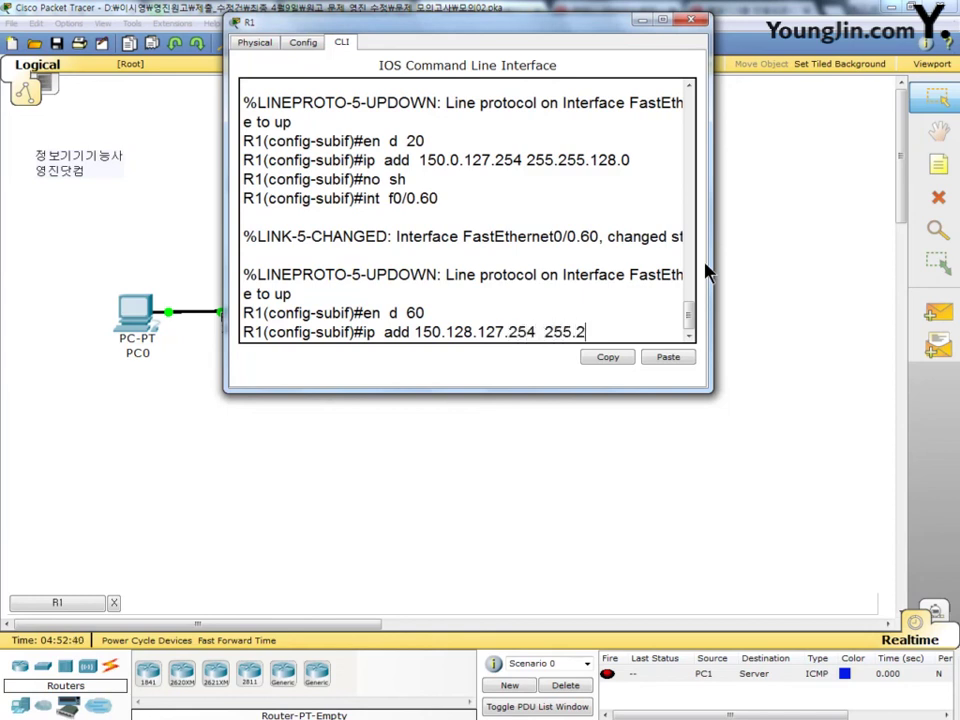
{"action": "type", "text": "55.128.0"}
{"action": "key", "text": "Return"}
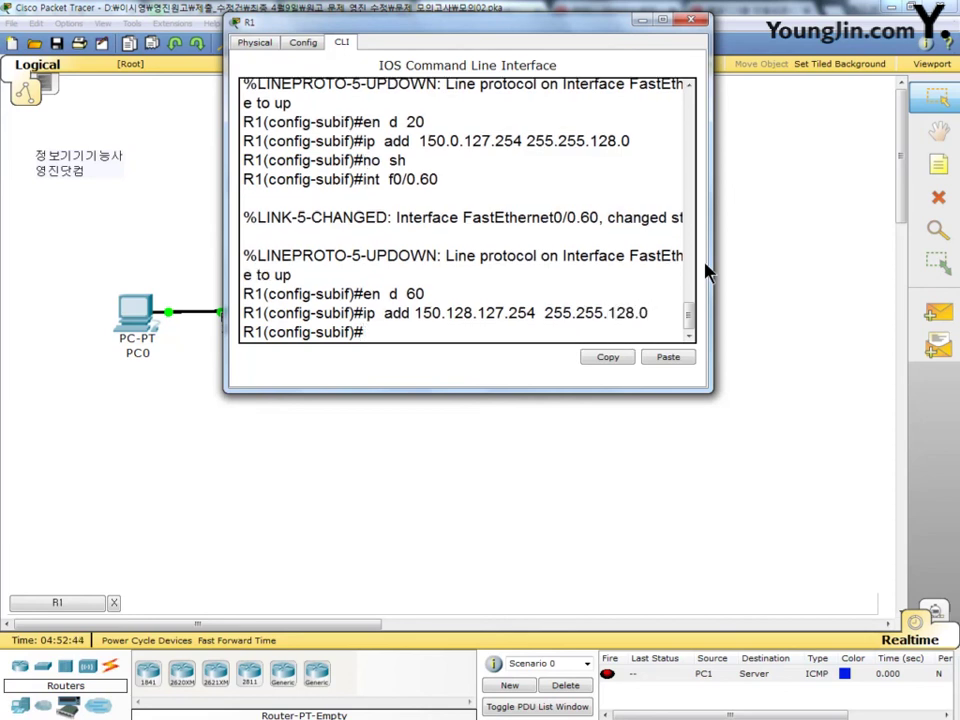
{"action": "type", "text": "no sh"}
{"action": "key", "text": "Return"}
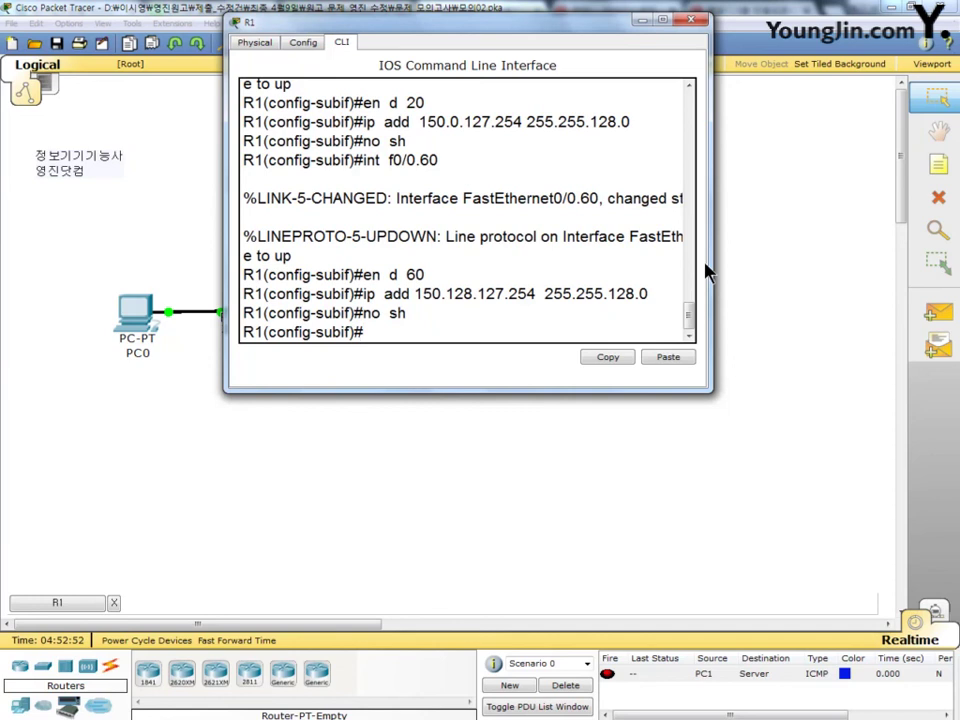
{"action": "type", "text": "int  s0/0/0"}
Step: Configure R1's s0/0/0 with 150.30.0.1 255.255.224.0, clock rate 64000, and enable it with no shutdown
{"action": "key", "text": "Return"}
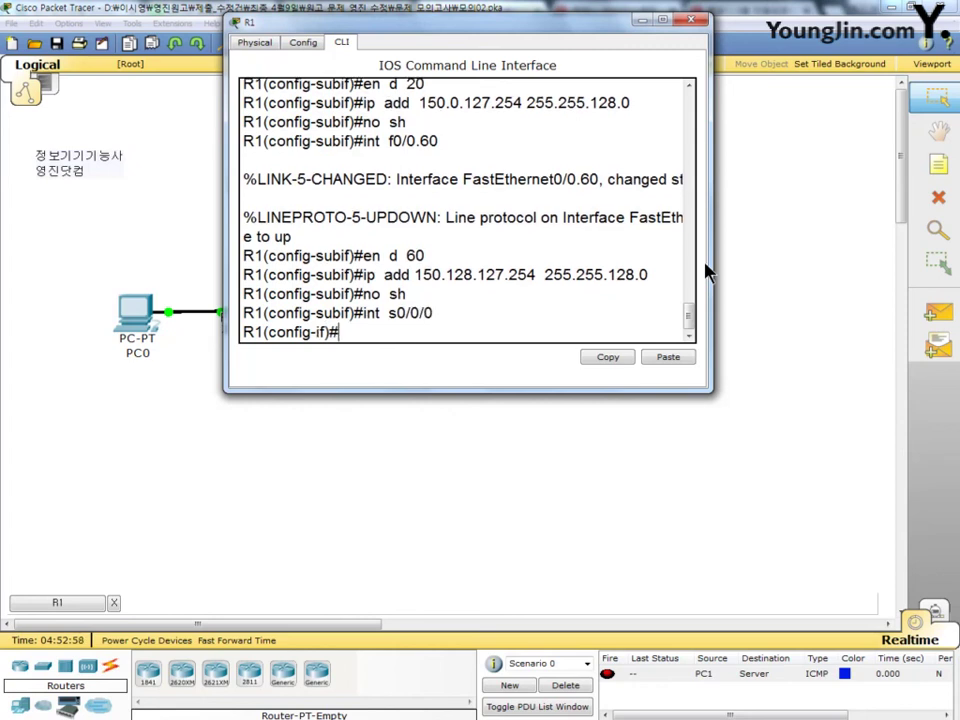
{"action": "type", "text": "ip add 150.30.0.1 "}
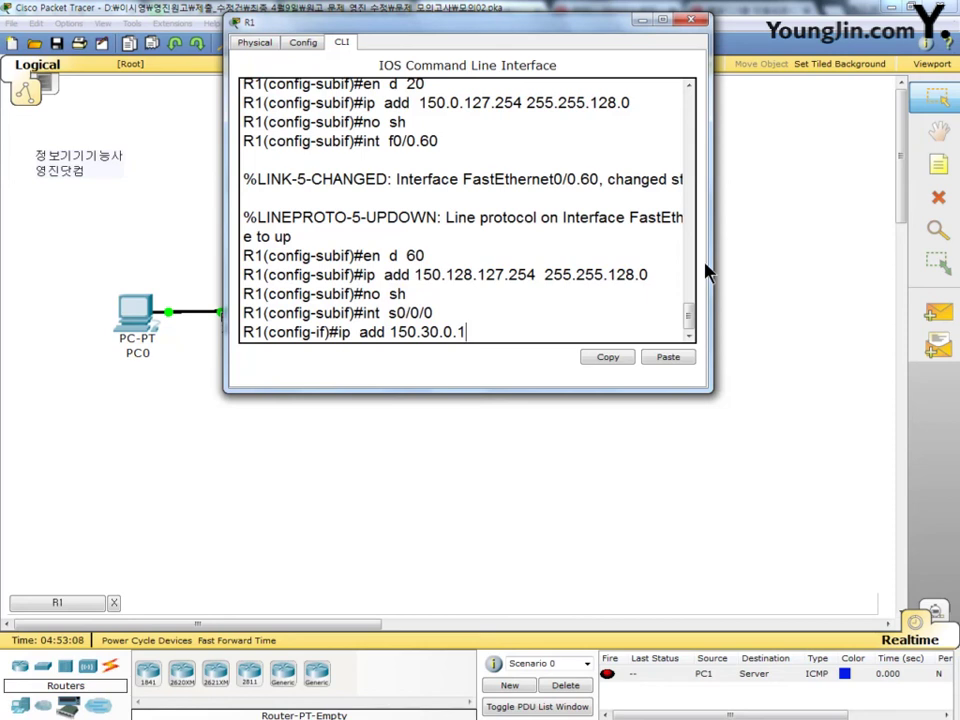
{"action": "type", "text": "255.255.224.0"}
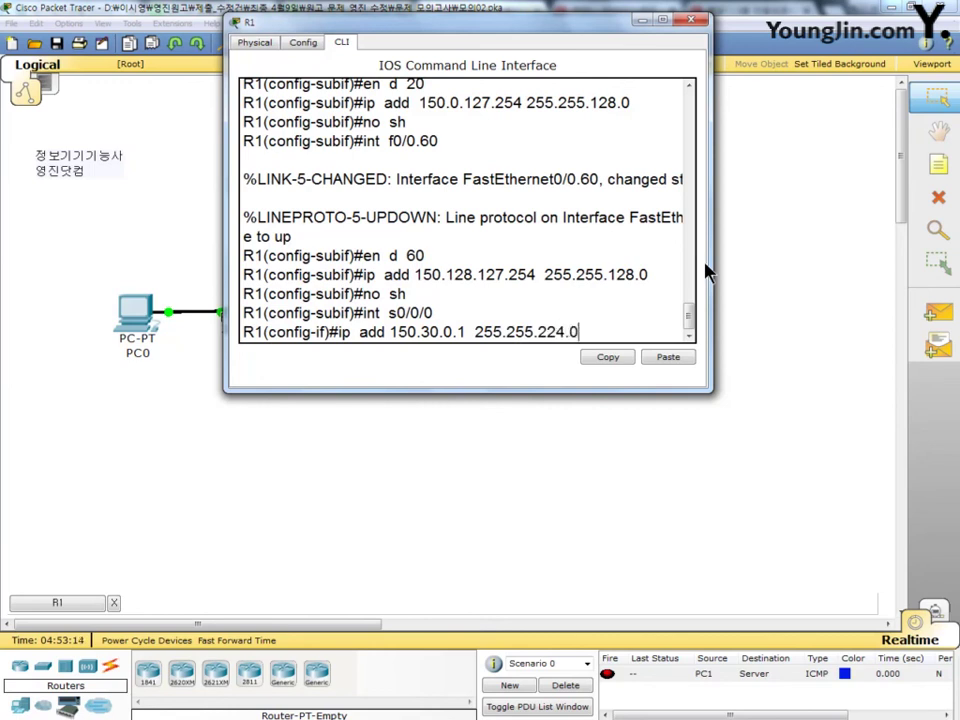
{"action": "key", "text": "Return"}
{"action": "type", "text": "cl r"}
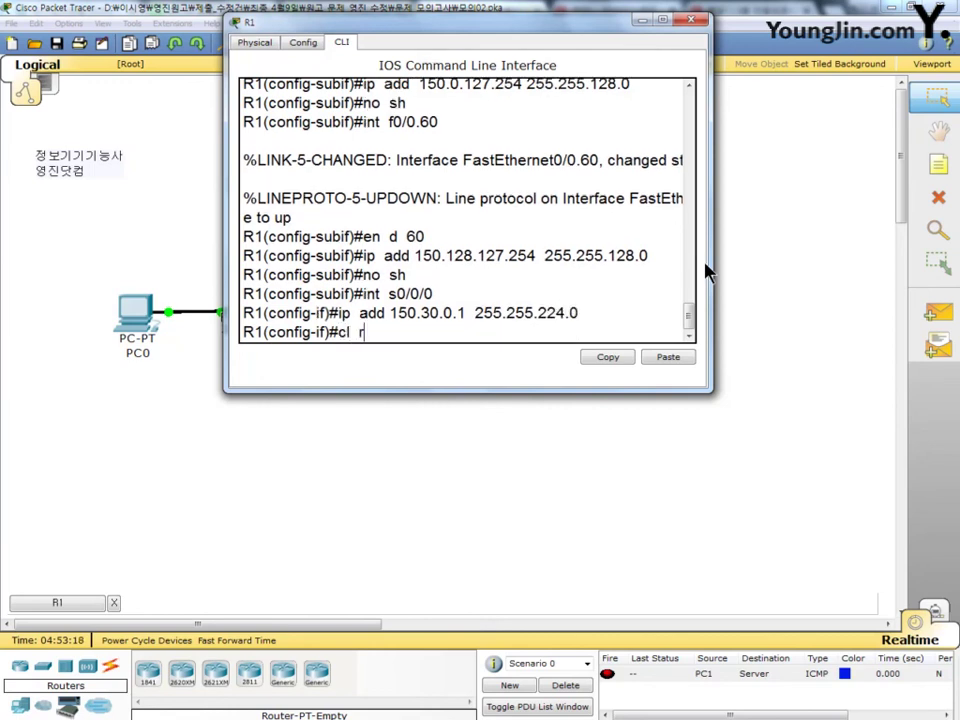
{"action": "type", "text": "a 64000"}
{"action": "key", "text": "Return"}
{"action": "type", "text": "no  sh"}
{"action": "key", "text": "Return"}
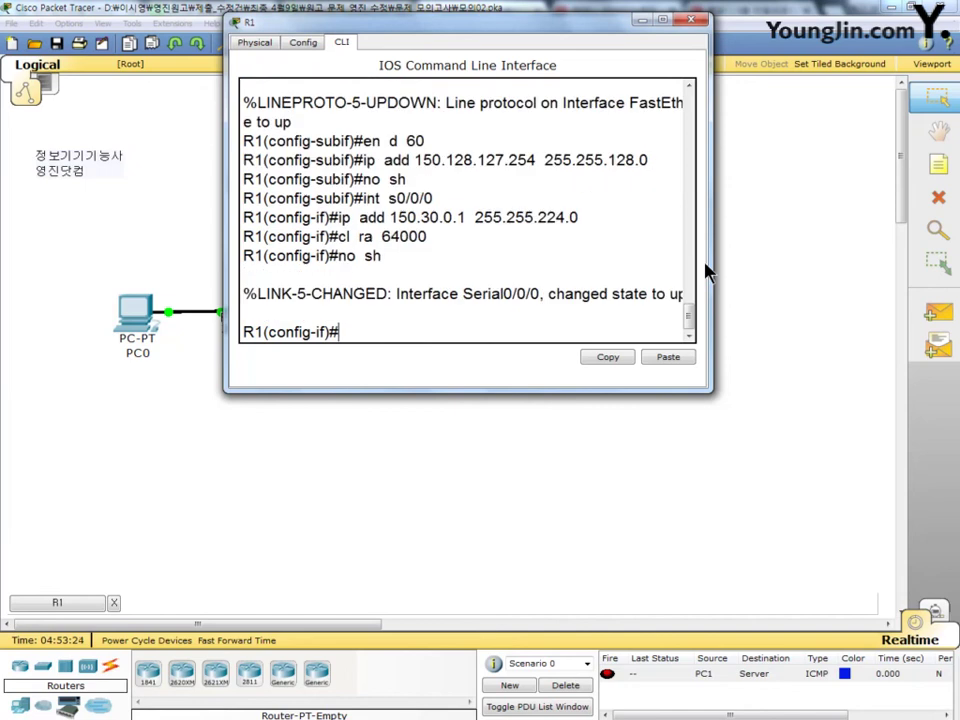
{"action": "left_click_drag", "start_coordinate": [527, 22], "coordinate": [777, 120]}
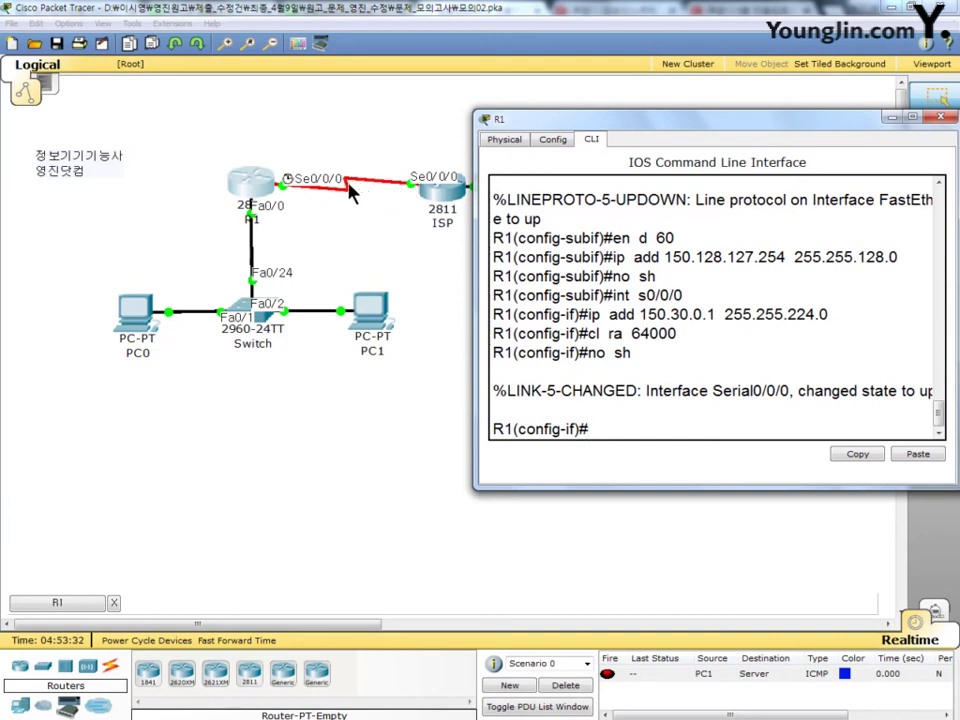
{"action": "left_click_drag", "start_coordinate": [589, 134], "coordinate": [340, 73]}
{"action": "key", "text": "Return"}
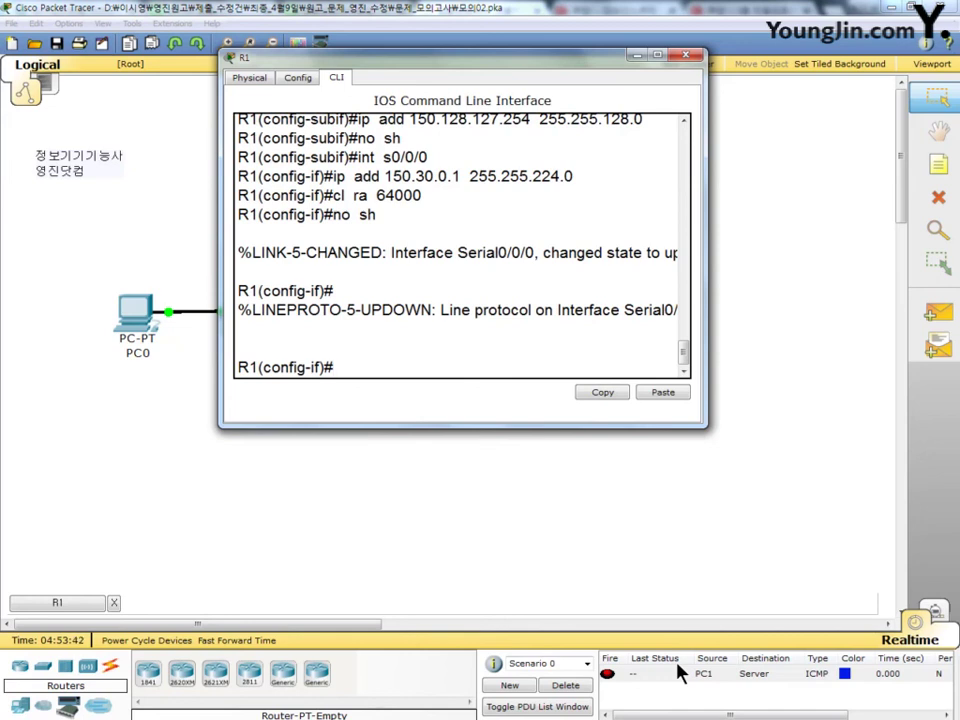
Step: Enter ip route 192.168.1.0 255.255.255.0 150.30.31.254 on R1, then close R1's window
{"action": "type", "text": "ip rou 192.168."}
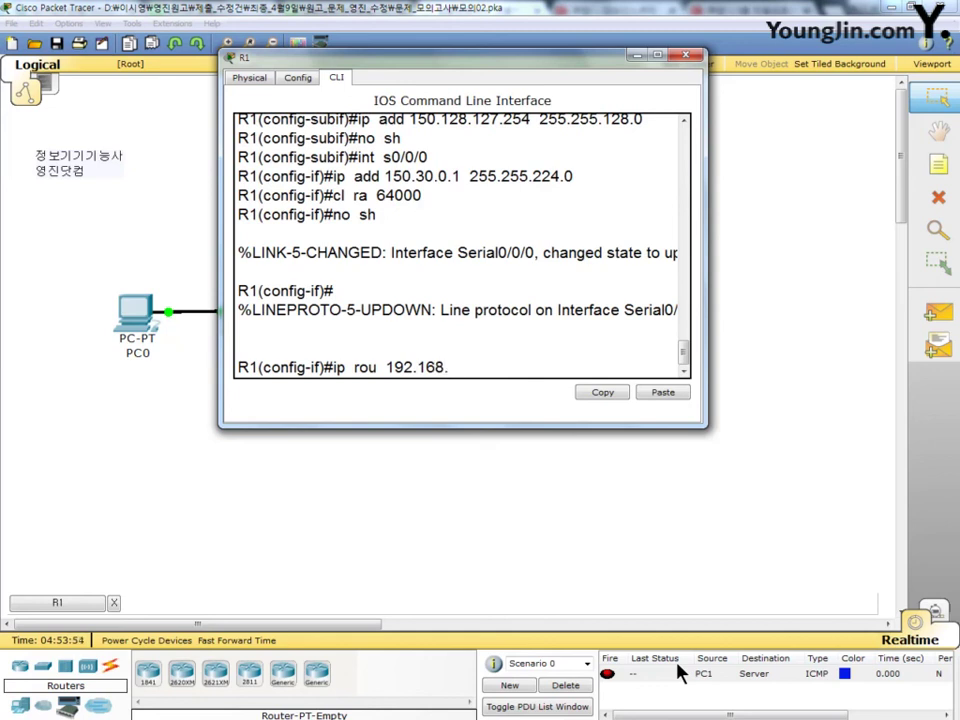
{"action": "type", "text": "1.0 255.255"}
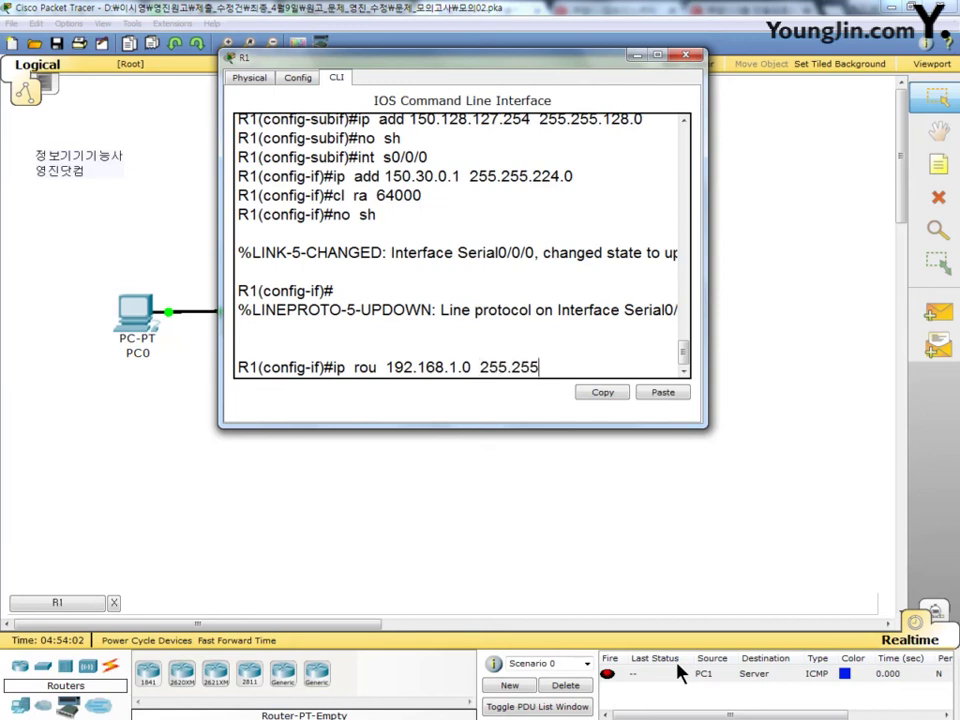
{"action": "type", "text": ".255.0"}
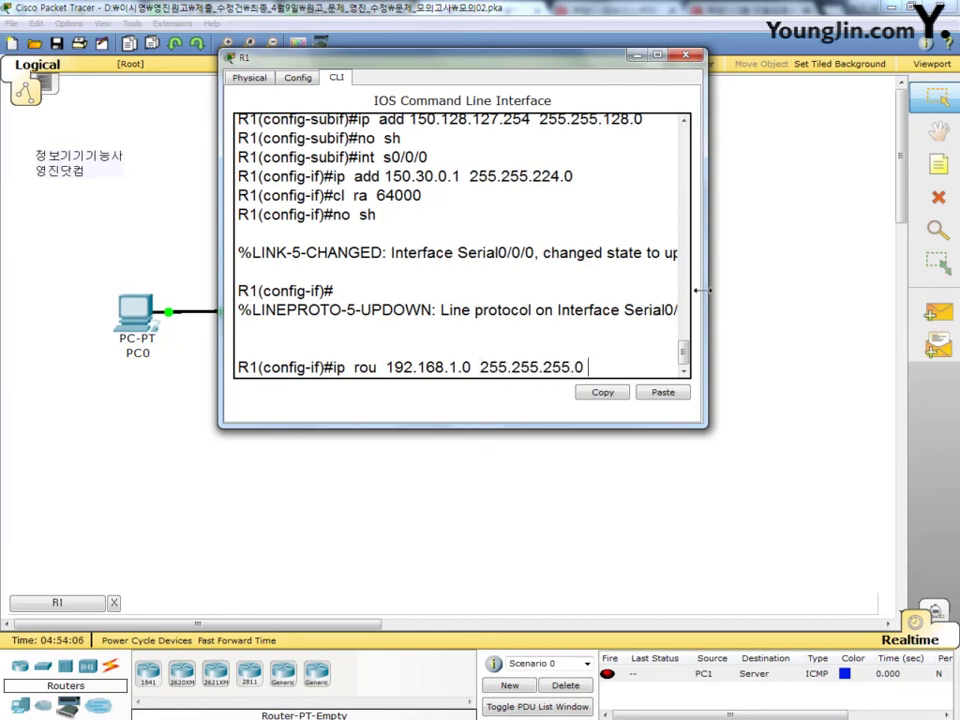
{"action": "left_click_drag", "start_coordinate": [703, 290], "coordinate": [788, 300]}
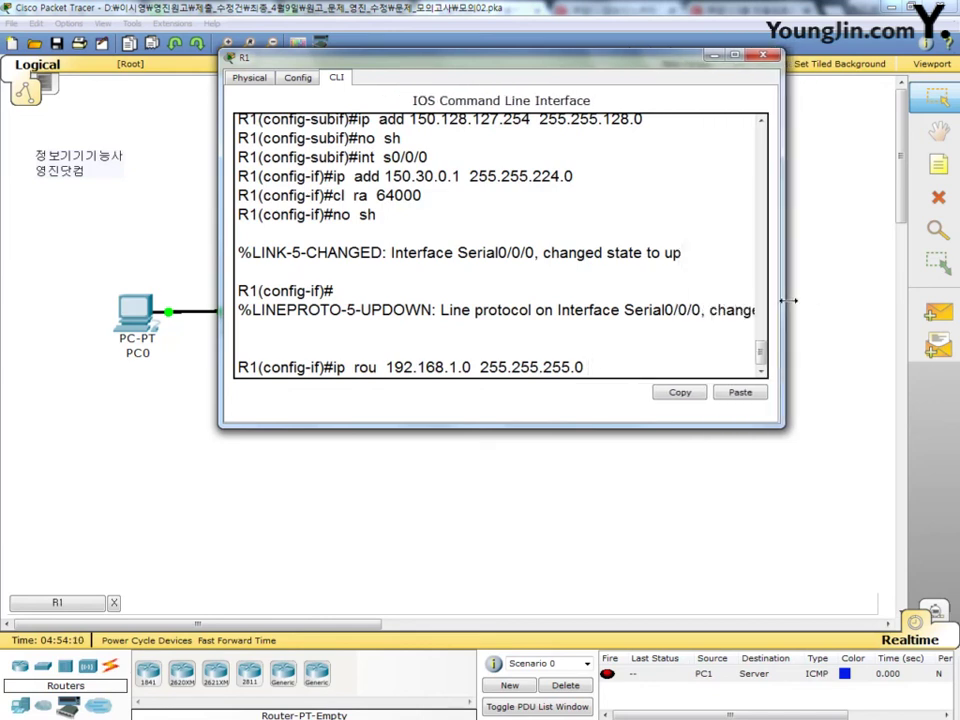
{"action": "type", "text": "150.30.31.254"}
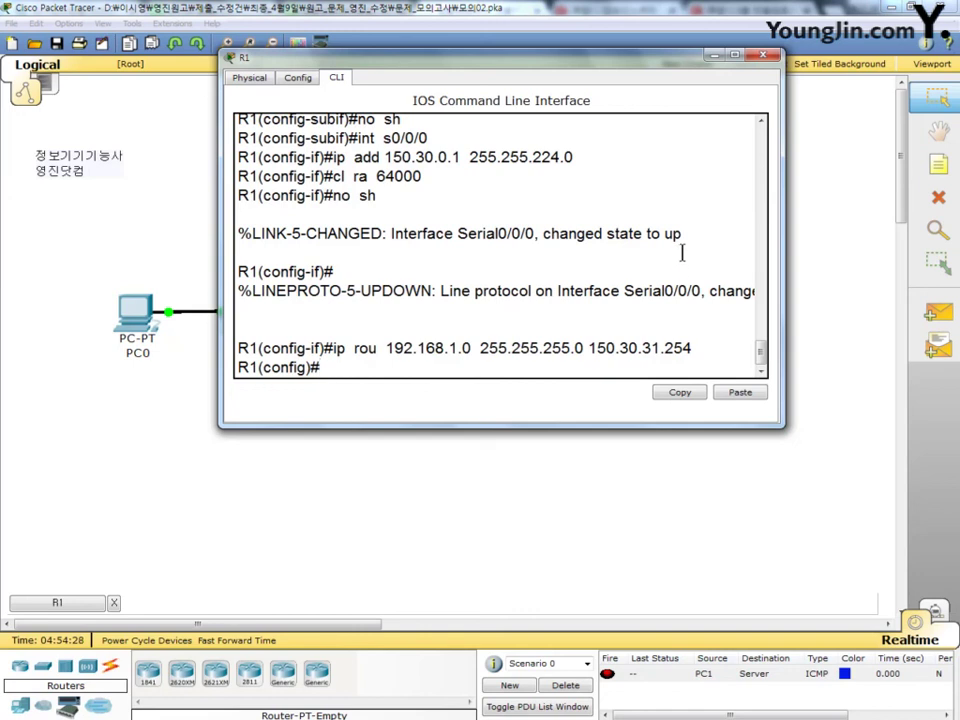
{"action": "left_click", "coordinate": [761, 57]}
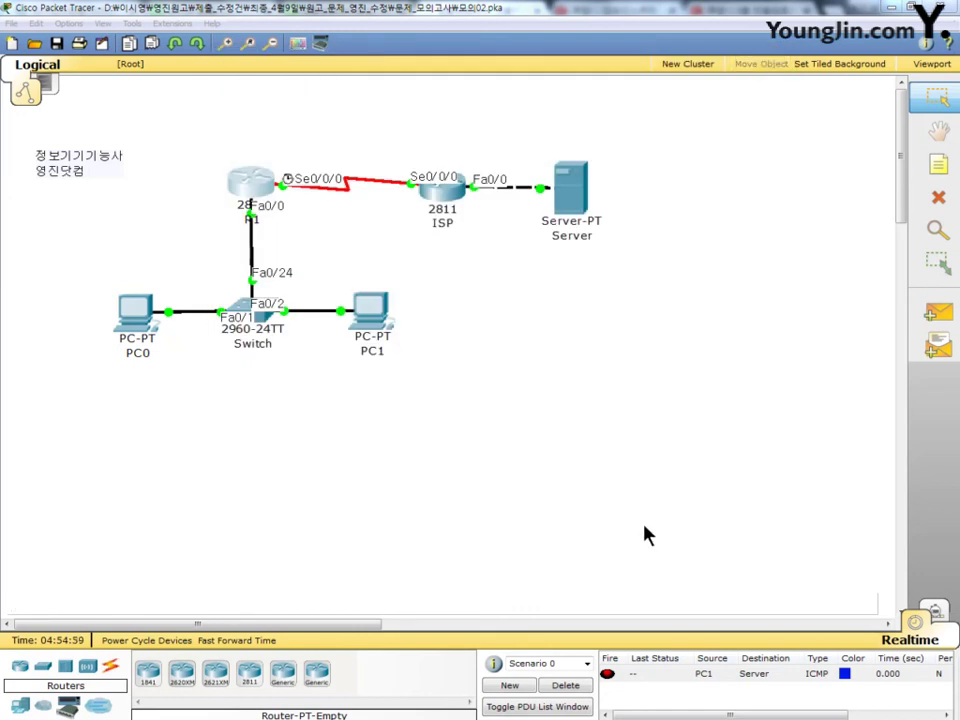
Step: From PC0's command prompt, ping 192.168.1.10, getting 3 of 4 replies, then close the prompt
{"action": "left_click", "coordinate": [140, 320]}
{"action": "left_click_drag", "start_coordinate": [276, 108], "coordinate": [380, 58]}
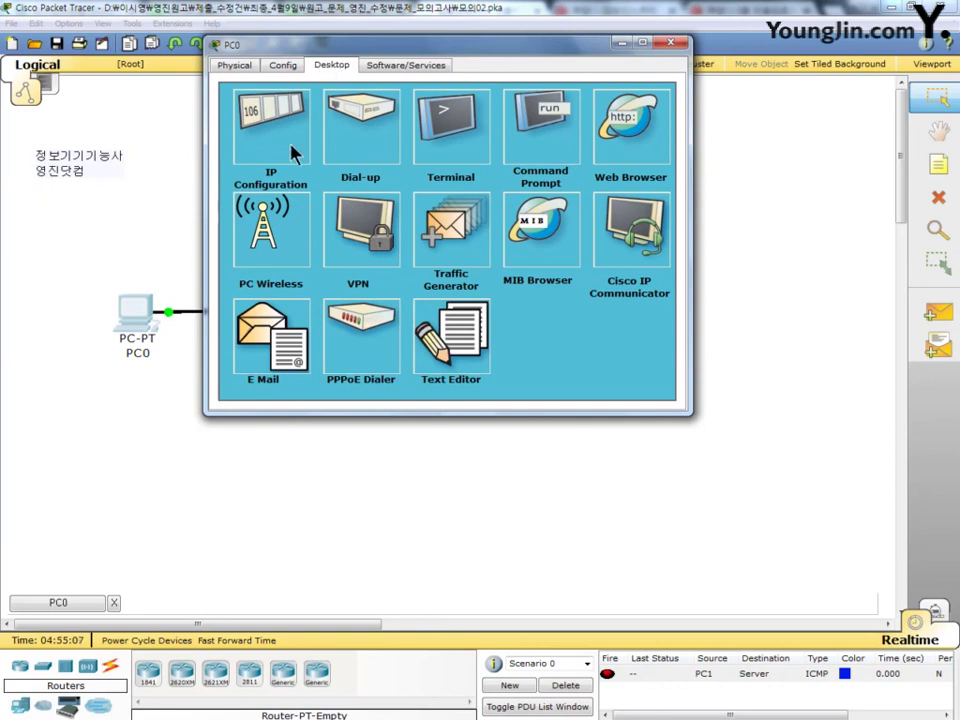
{"action": "left_click", "coordinate": [540, 145]}
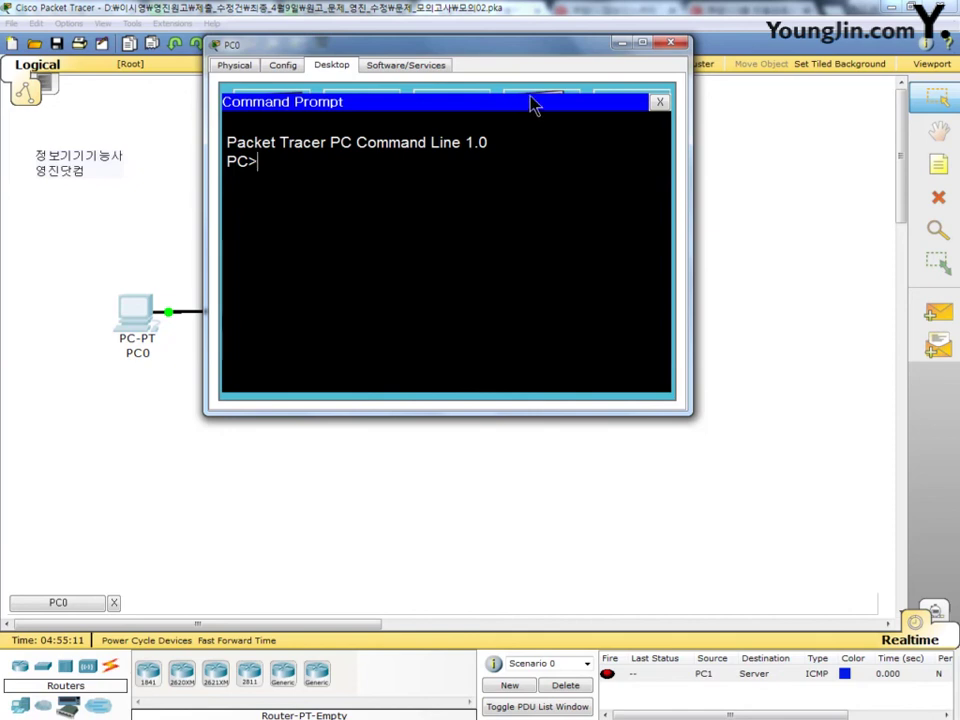
{"action": "type", "text": "ping "}
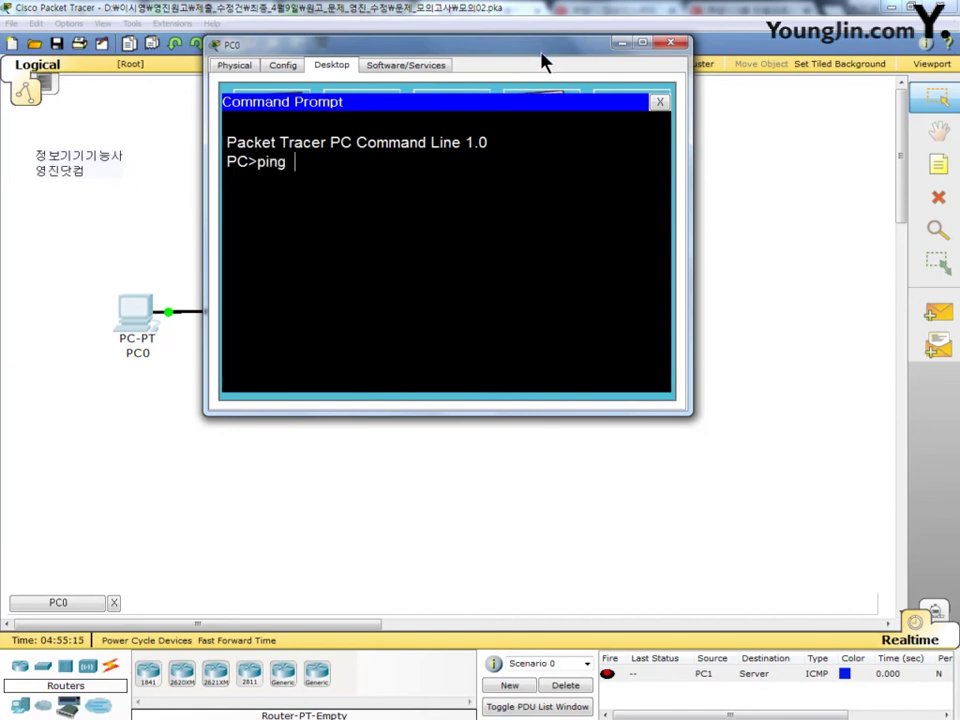
{"action": "type", "text": " 192.168.1.10"}
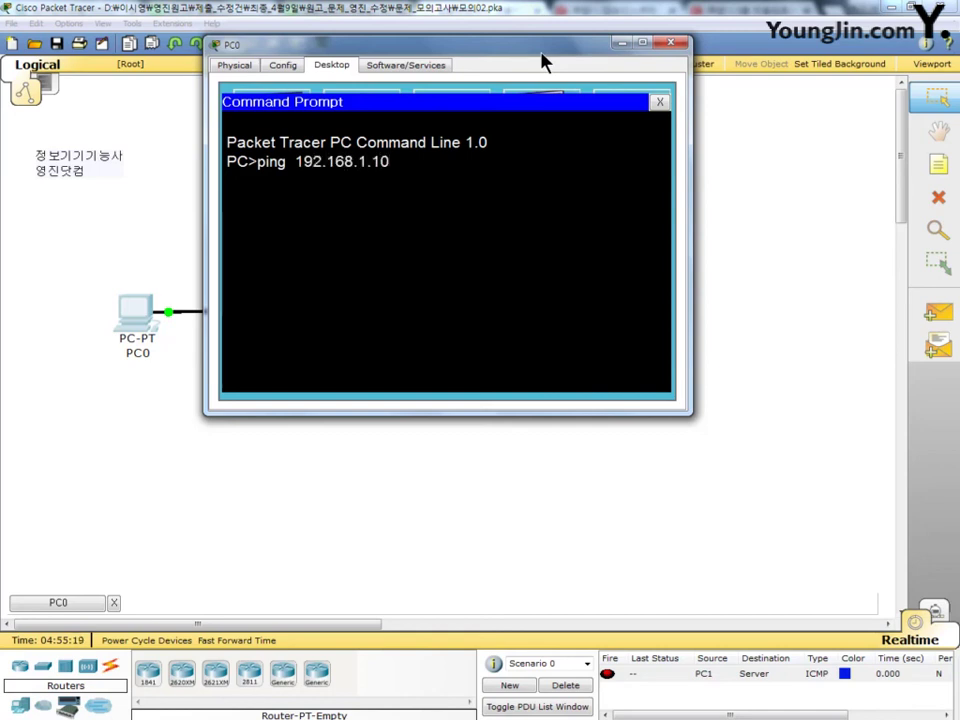
{"action": "key", "text": "Return"}
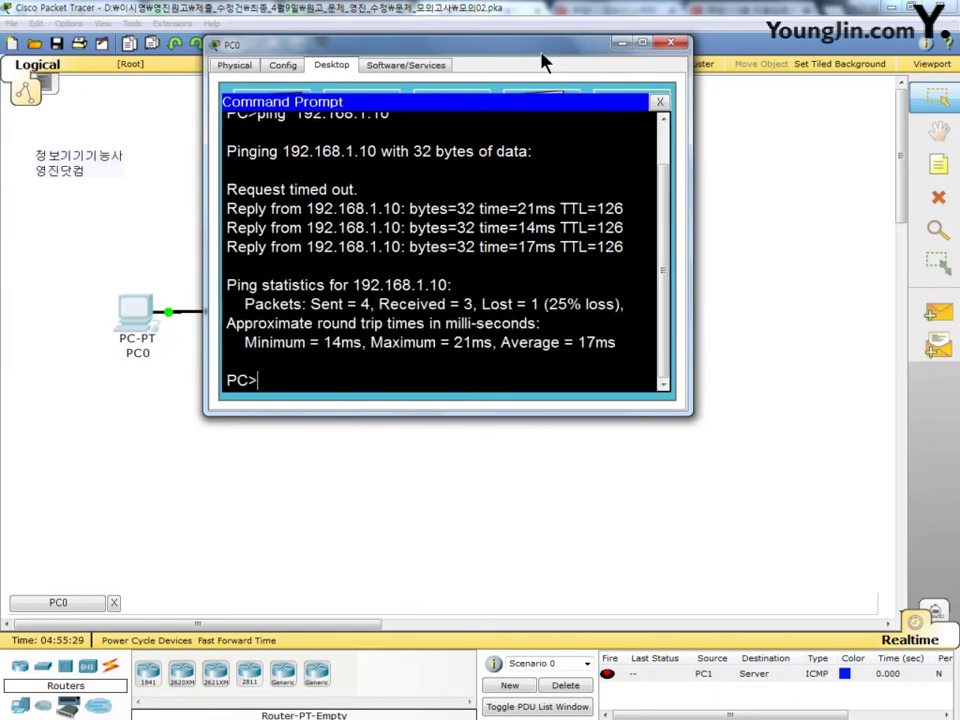
{"action": "left_click_drag", "start_coordinate": [631, 212], "coordinate": [596, 212]}
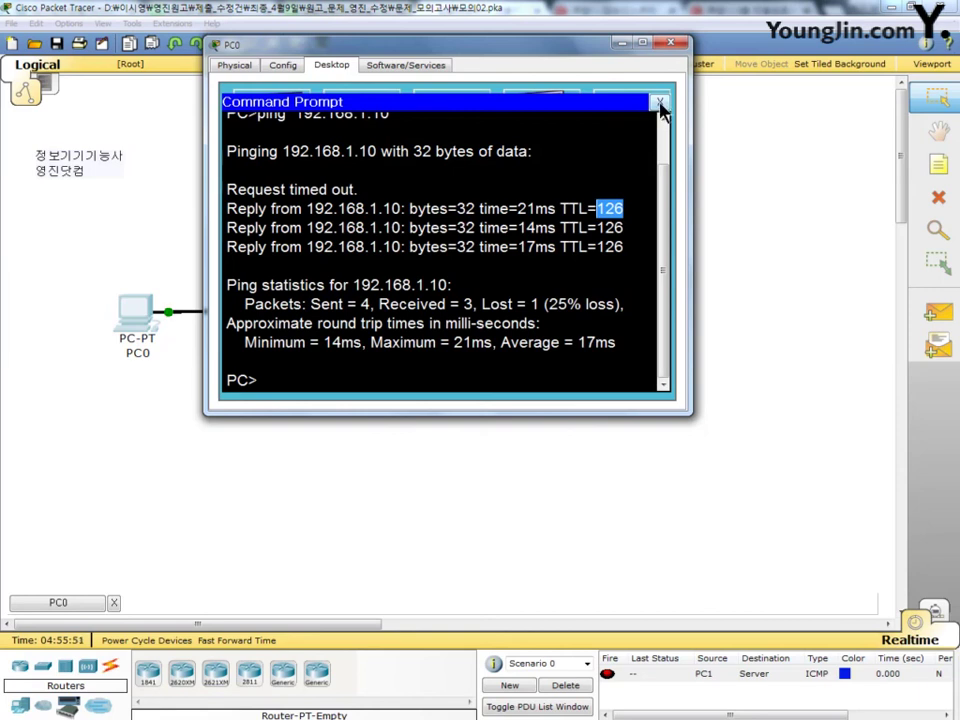
{"action": "left_click", "coordinate": [660, 104]}
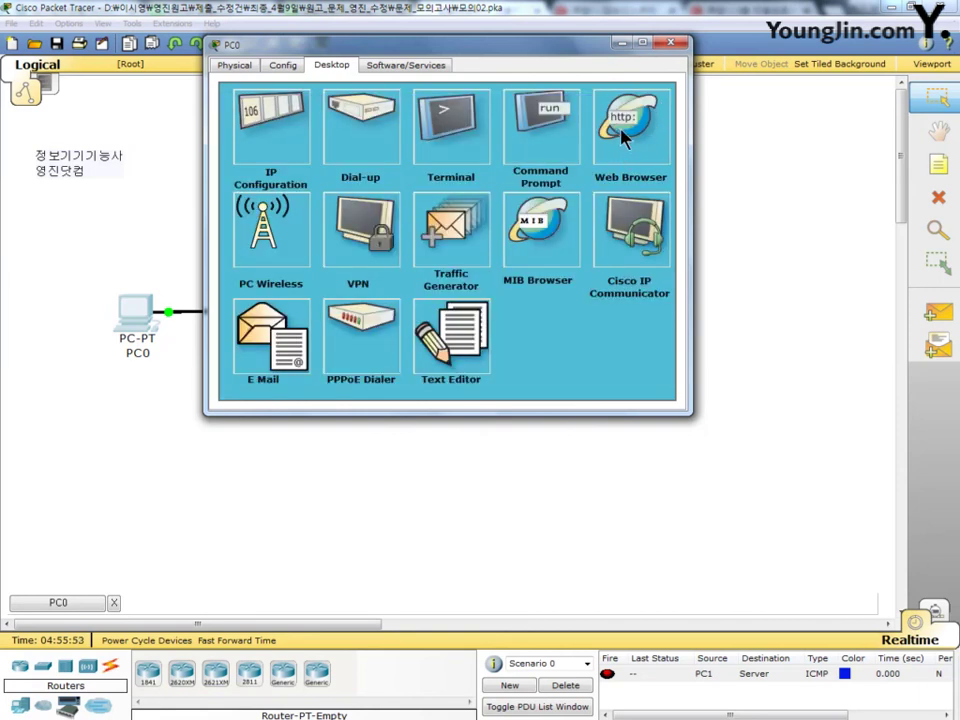
{"action": "left_click", "coordinate": [631, 140]}
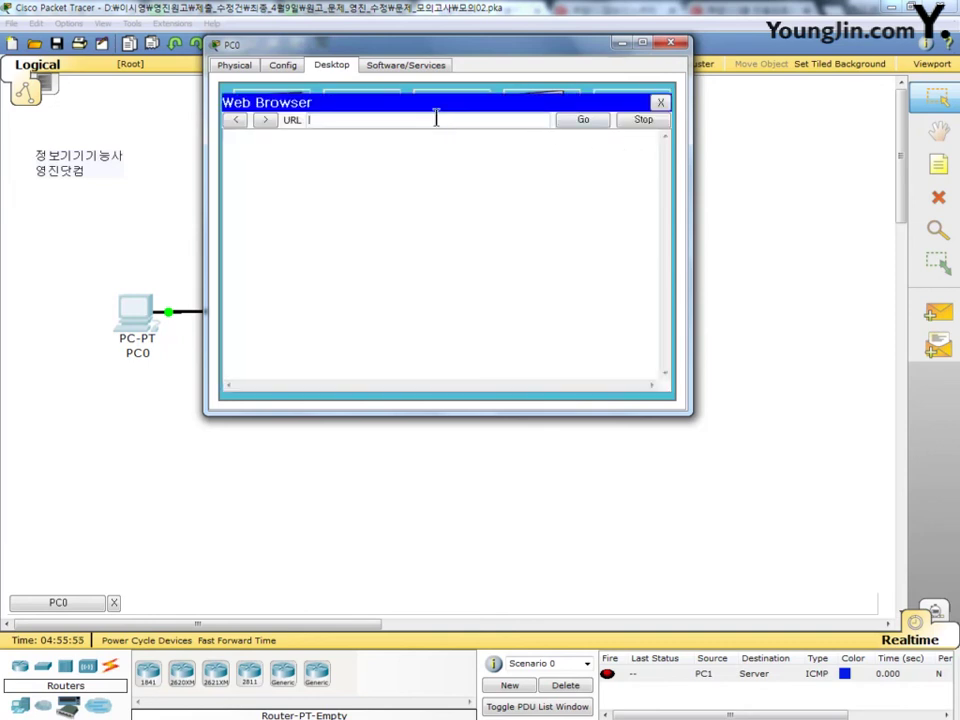
{"action": "type", "text": "www"}
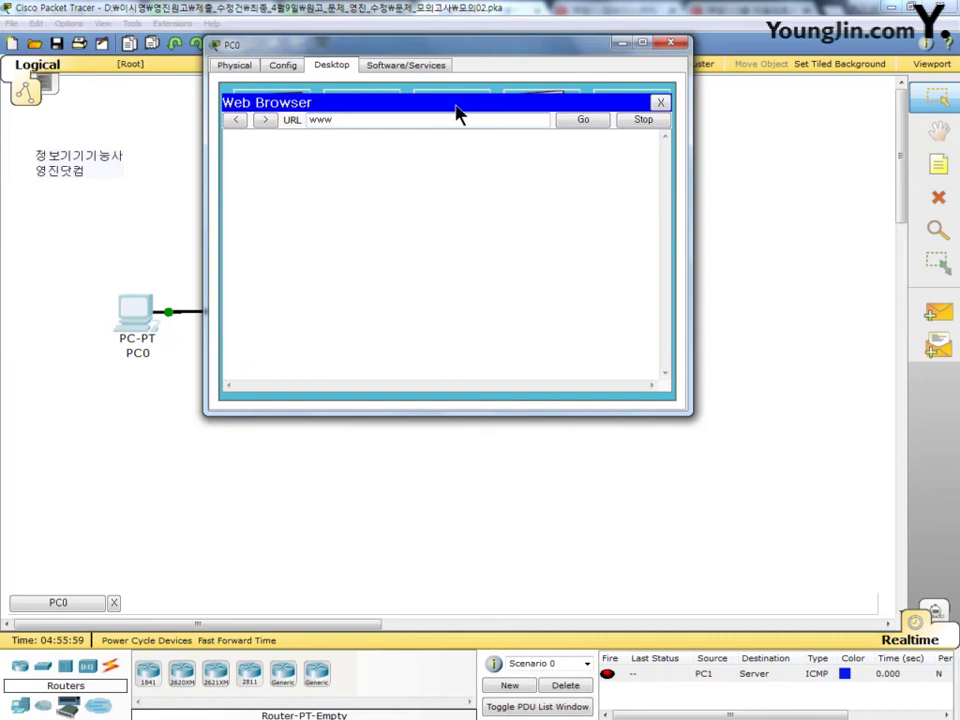
{"action": "type", "text": ".skills.com"}
{"action": "left_click", "coordinate": [584, 122]}
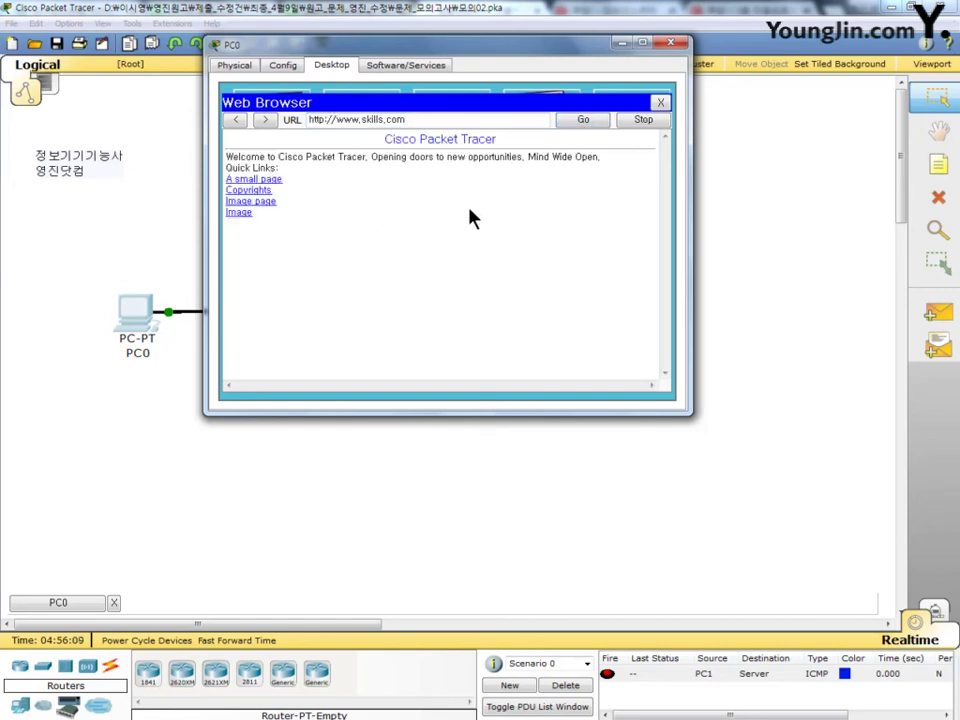
{"action": "left_click", "coordinate": [671, 47]}
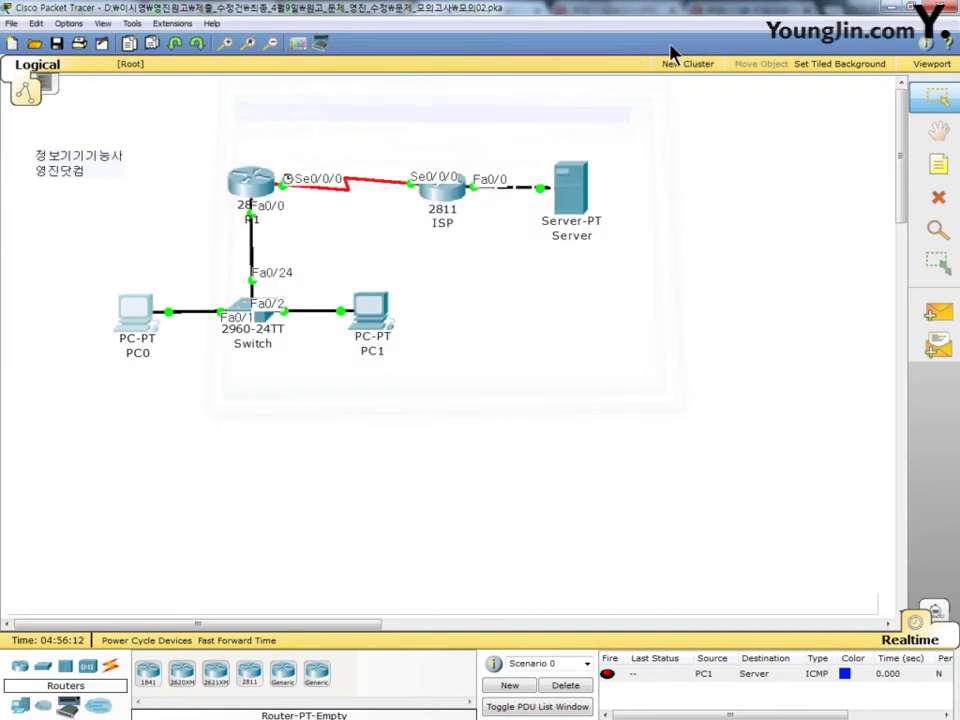
Step: From PC1's command prompt, ping 192.168.1.10 with 4 of 4 replies, then close the prompt
{"action": "left_click", "coordinate": [376, 317]}
{"action": "left_click_drag", "start_coordinate": [333, 59], "coordinate": [490, 42]}
{"action": "left_click", "coordinate": [541, 123]}
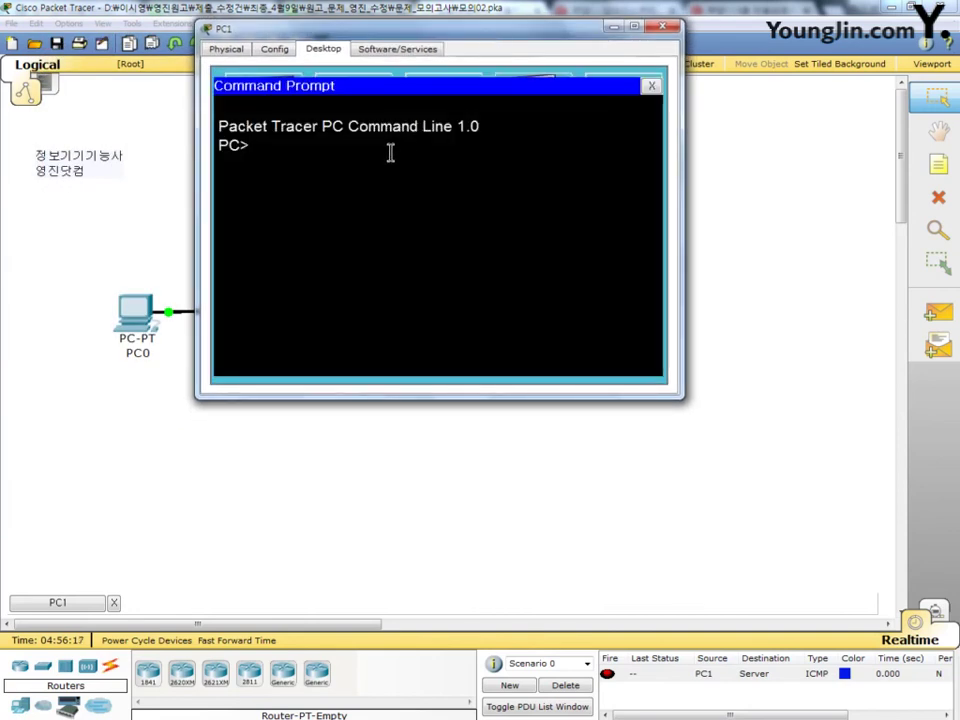
{"action": "type", "text": "p"}
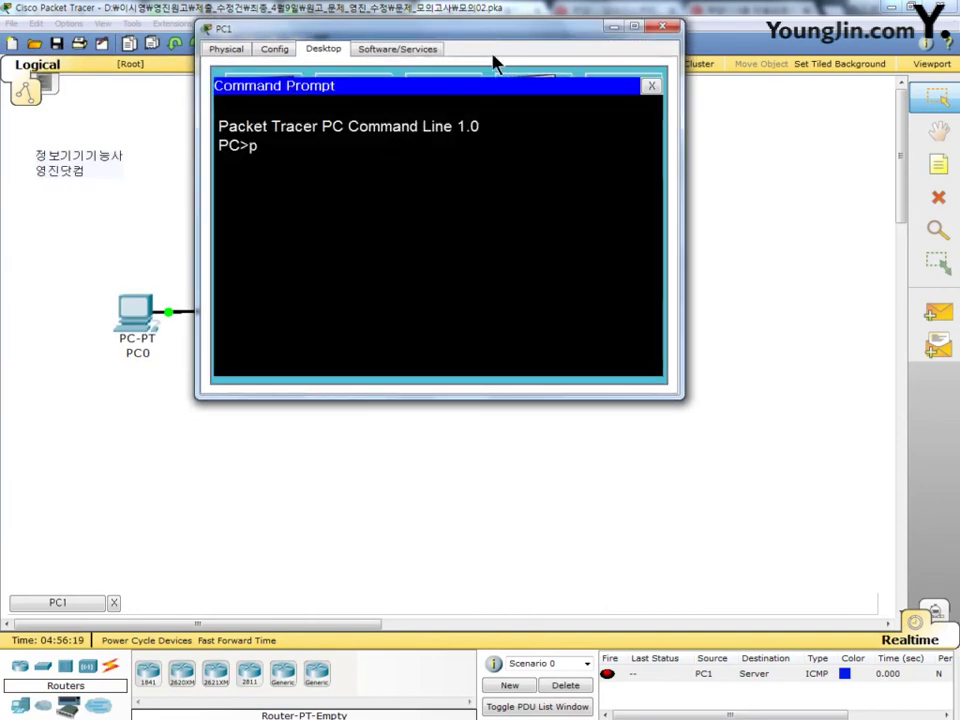
{"action": "type", "text": "ing 192.168."}
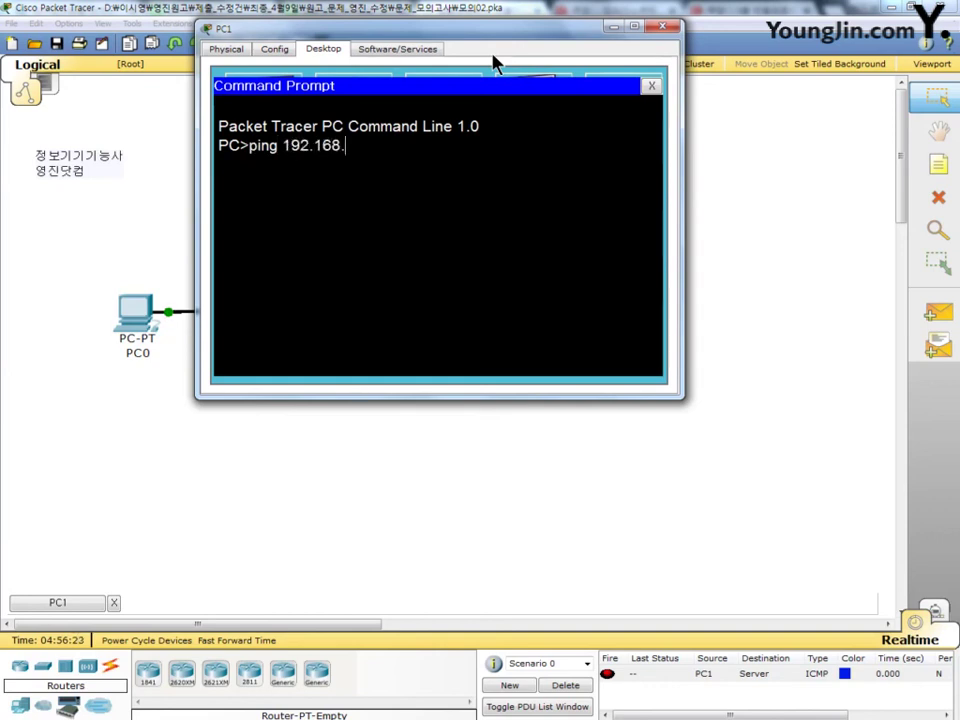
{"action": "type", "text": "1.10"}
{"action": "key", "text": "Return"}
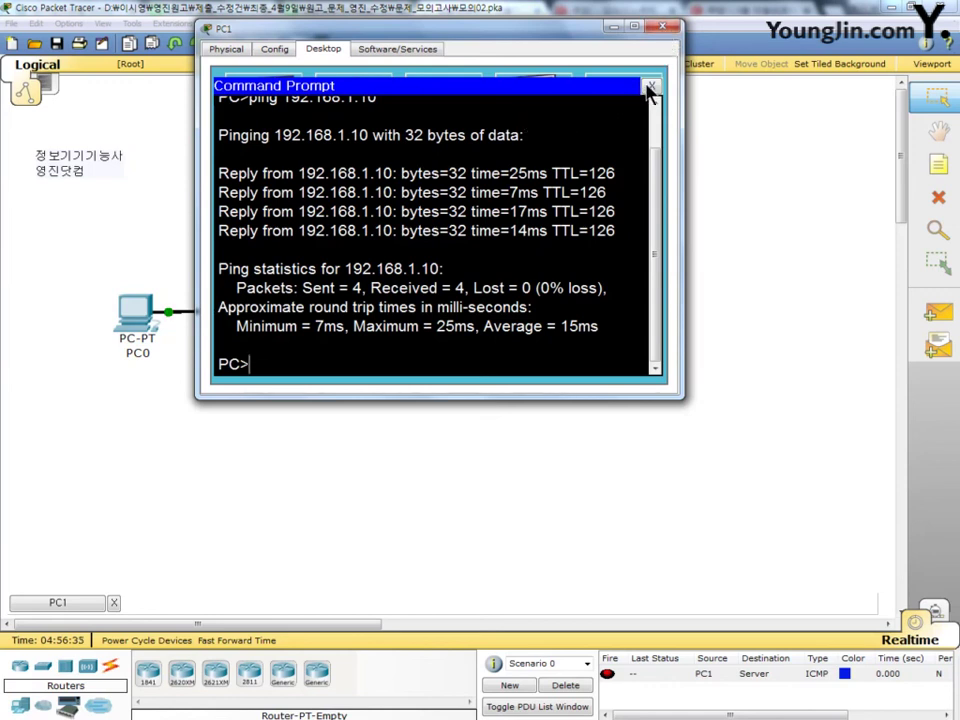
{"action": "left_click", "coordinate": [653, 88]}
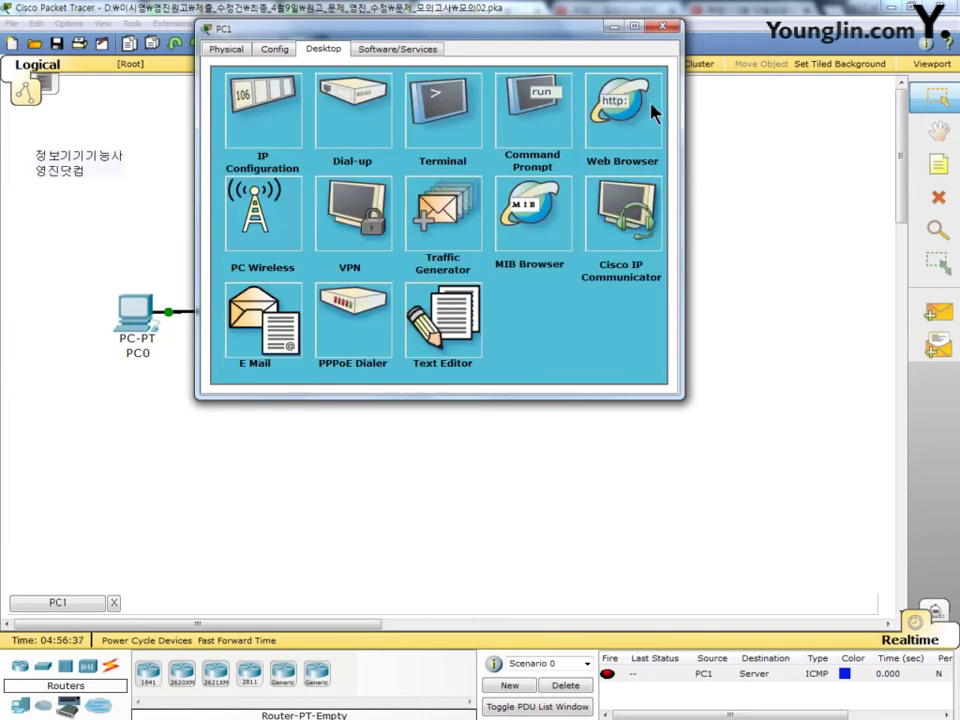
{"action": "left_click", "coordinate": [634, 122]}
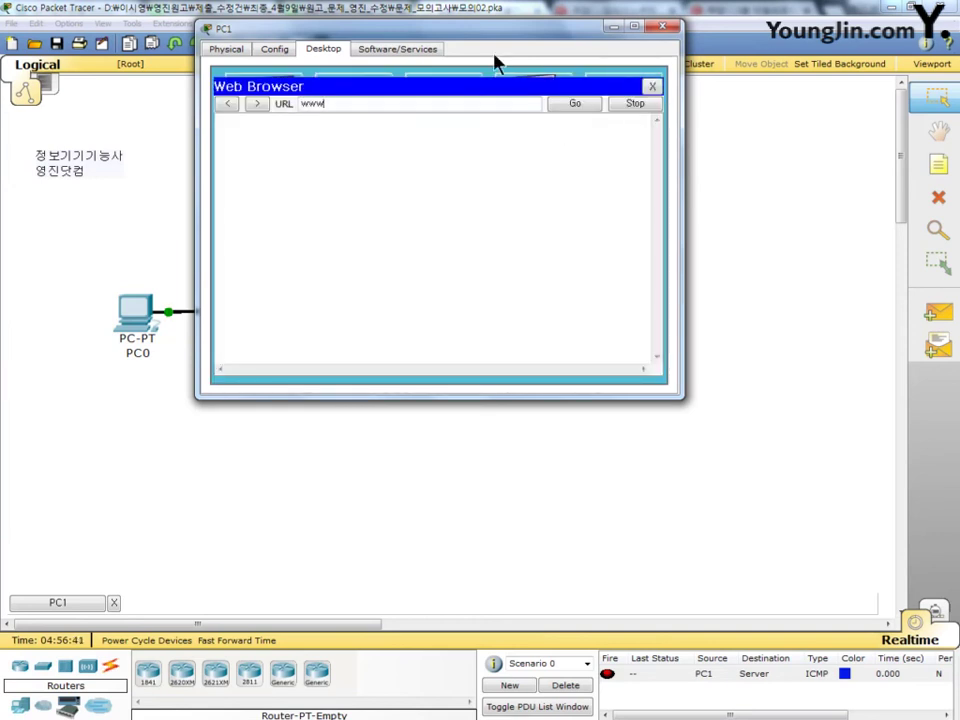
{"action": "type", "text": "www.skills.com"}
{"action": "left_click", "coordinate": [575, 105]}
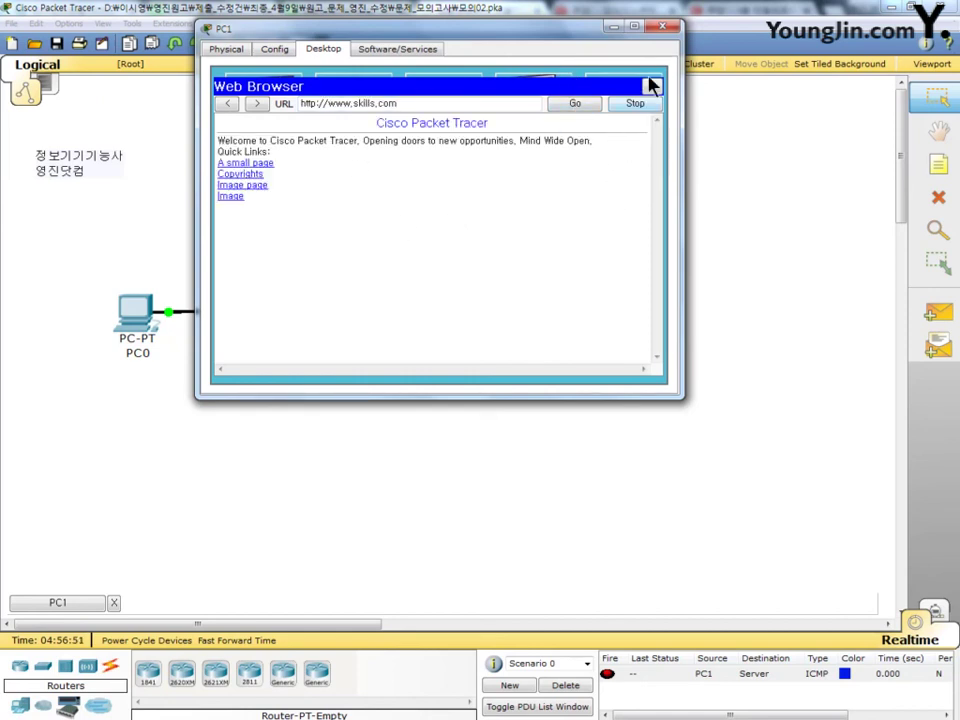
{"action": "left_click", "coordinate": [662, 28]}
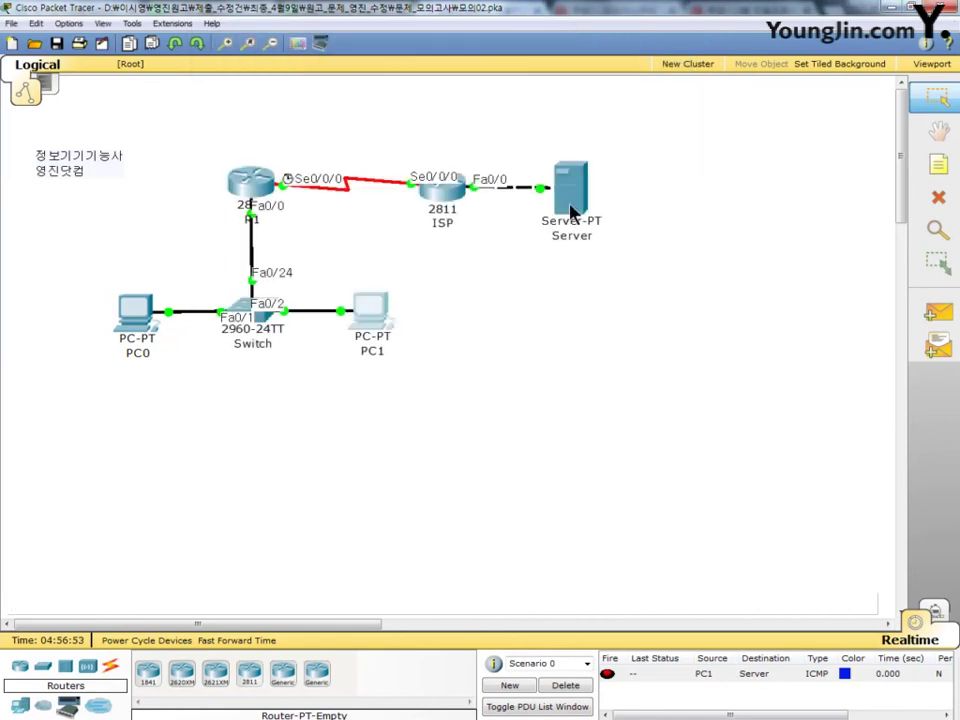